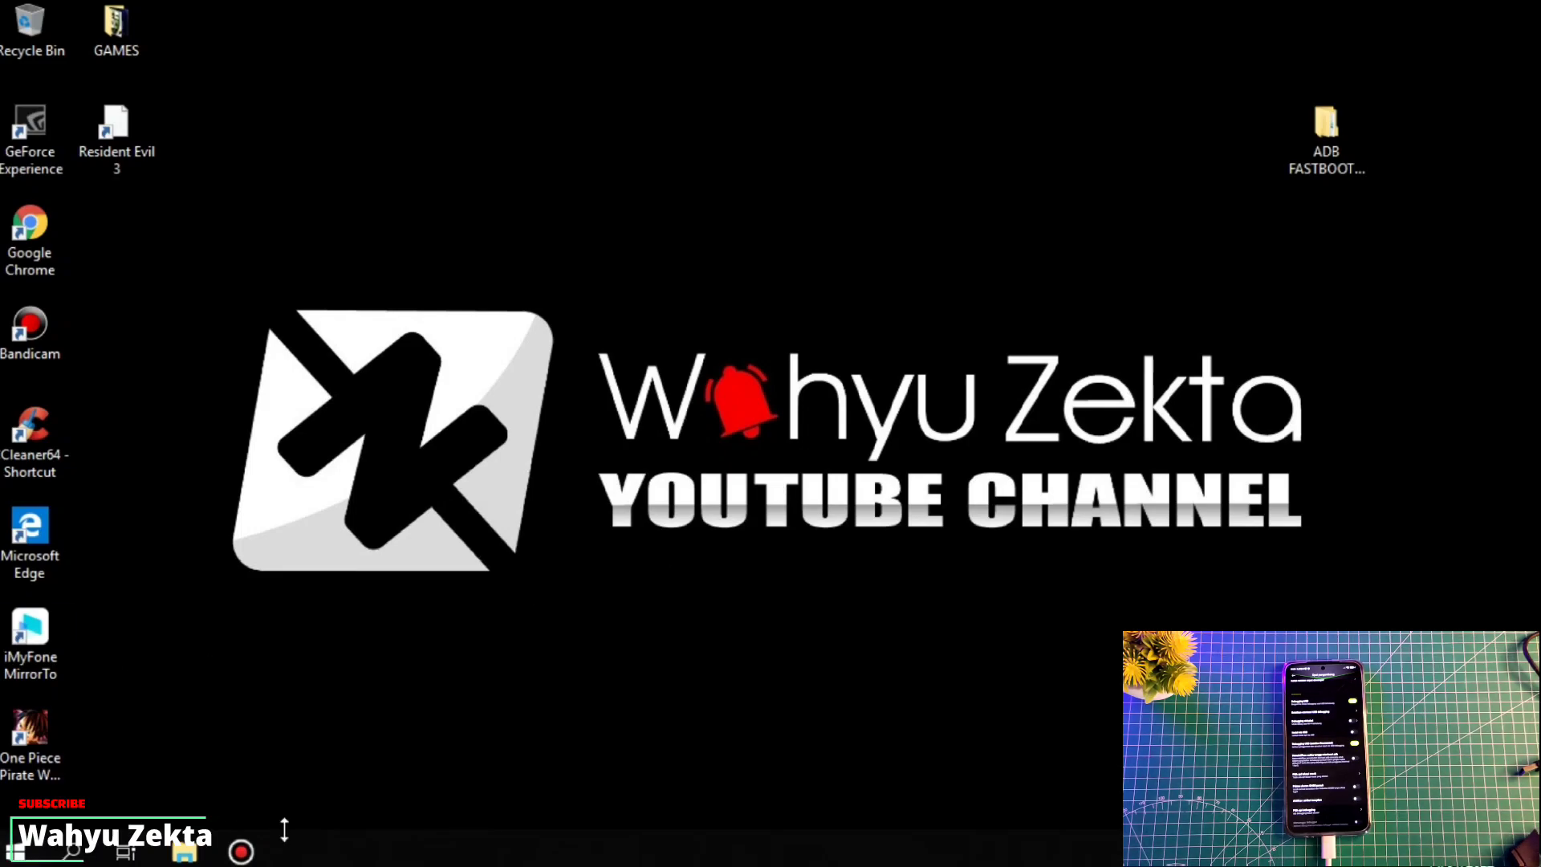
Open Device Manager from the Hardware and Sound section of Control Panel
left_click(184, 854)
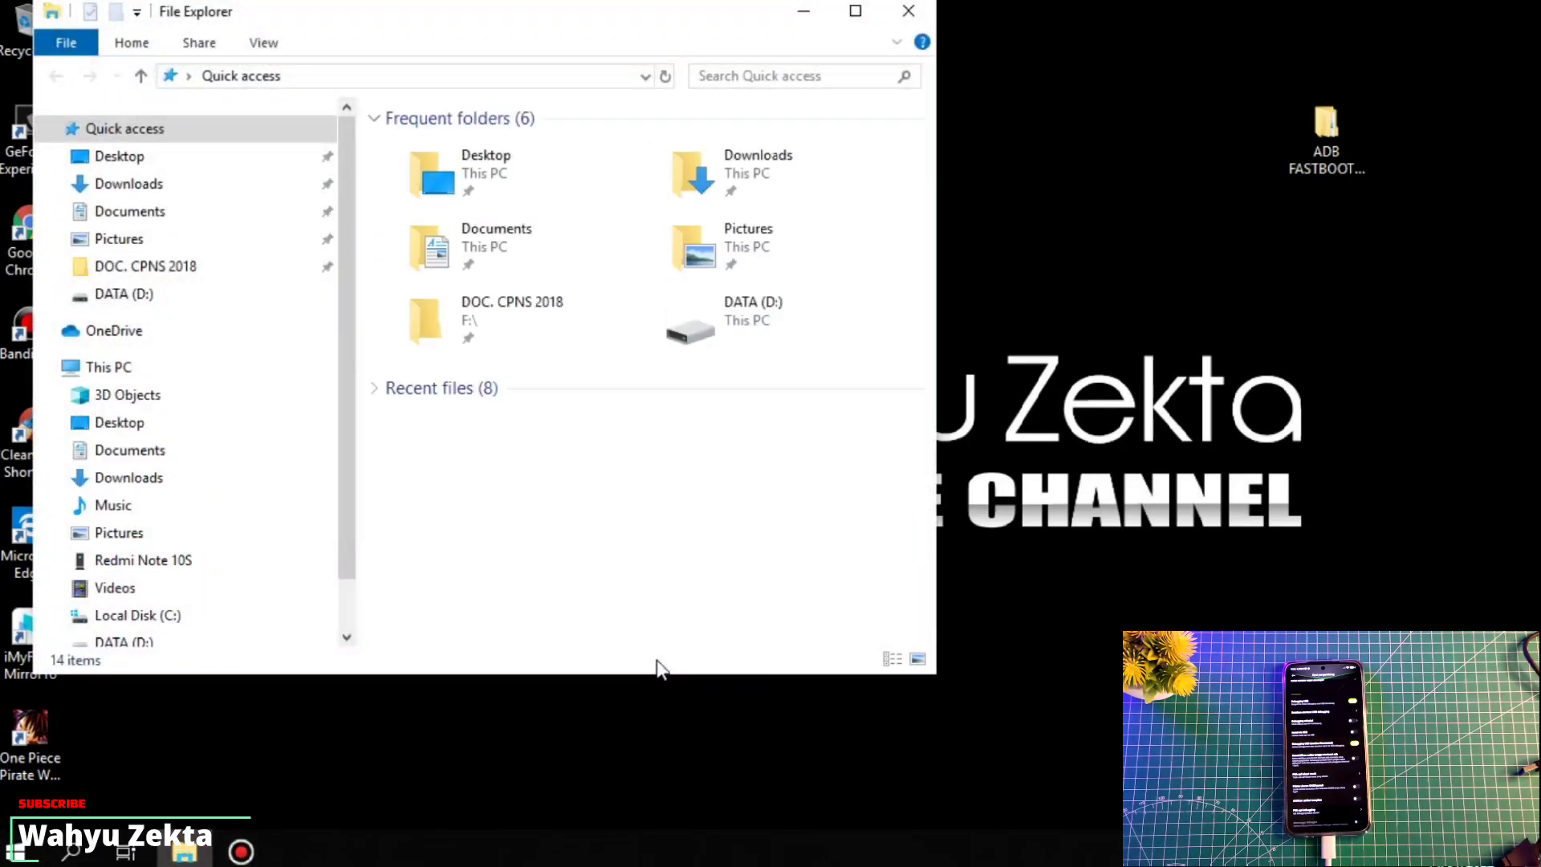
left_click(188, 76)
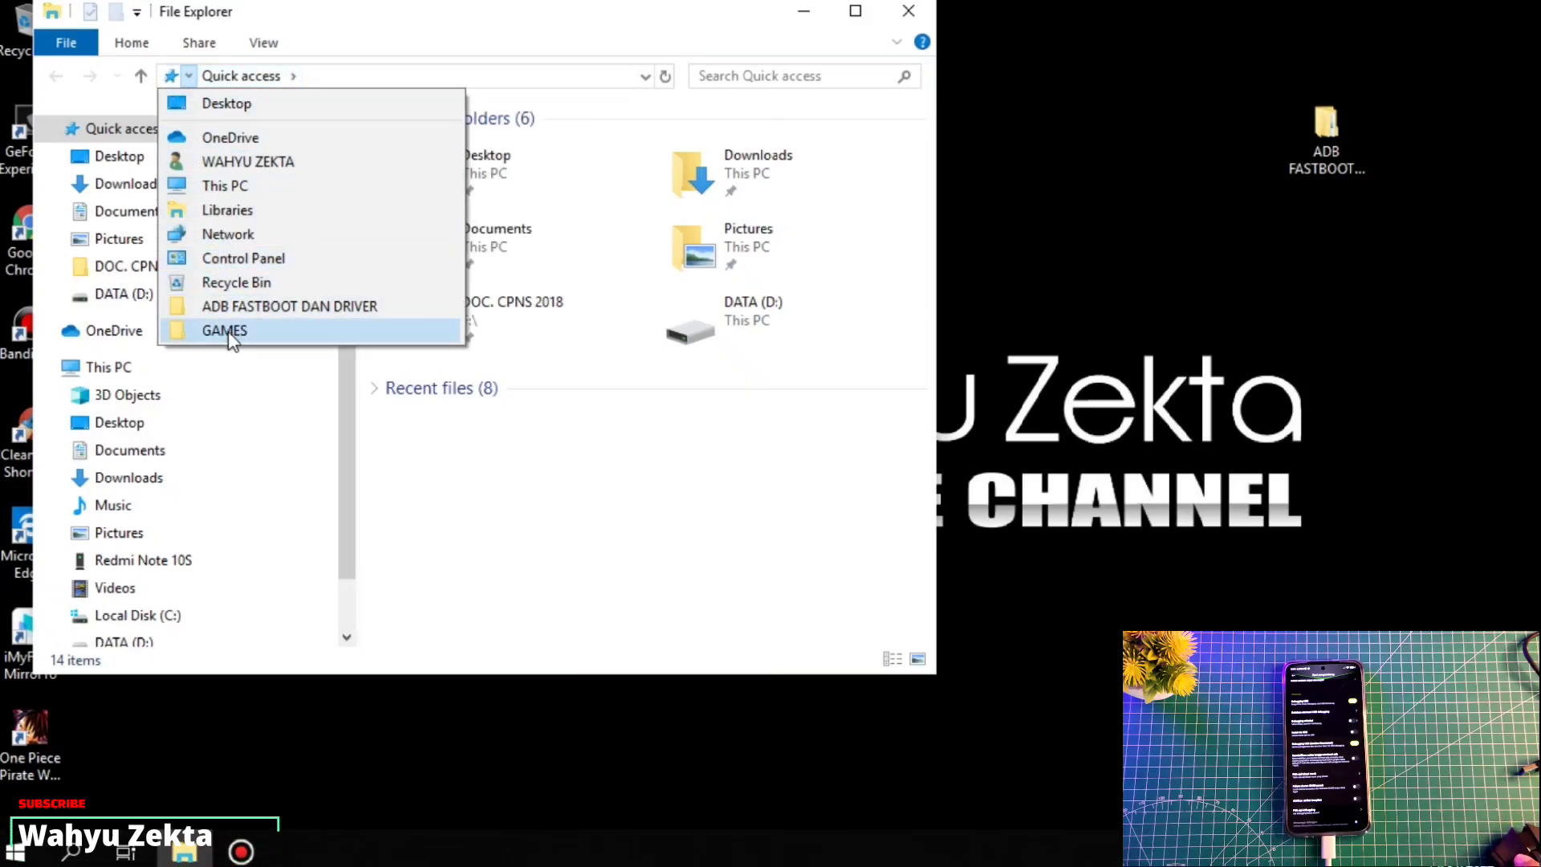
left_click(244, 257)
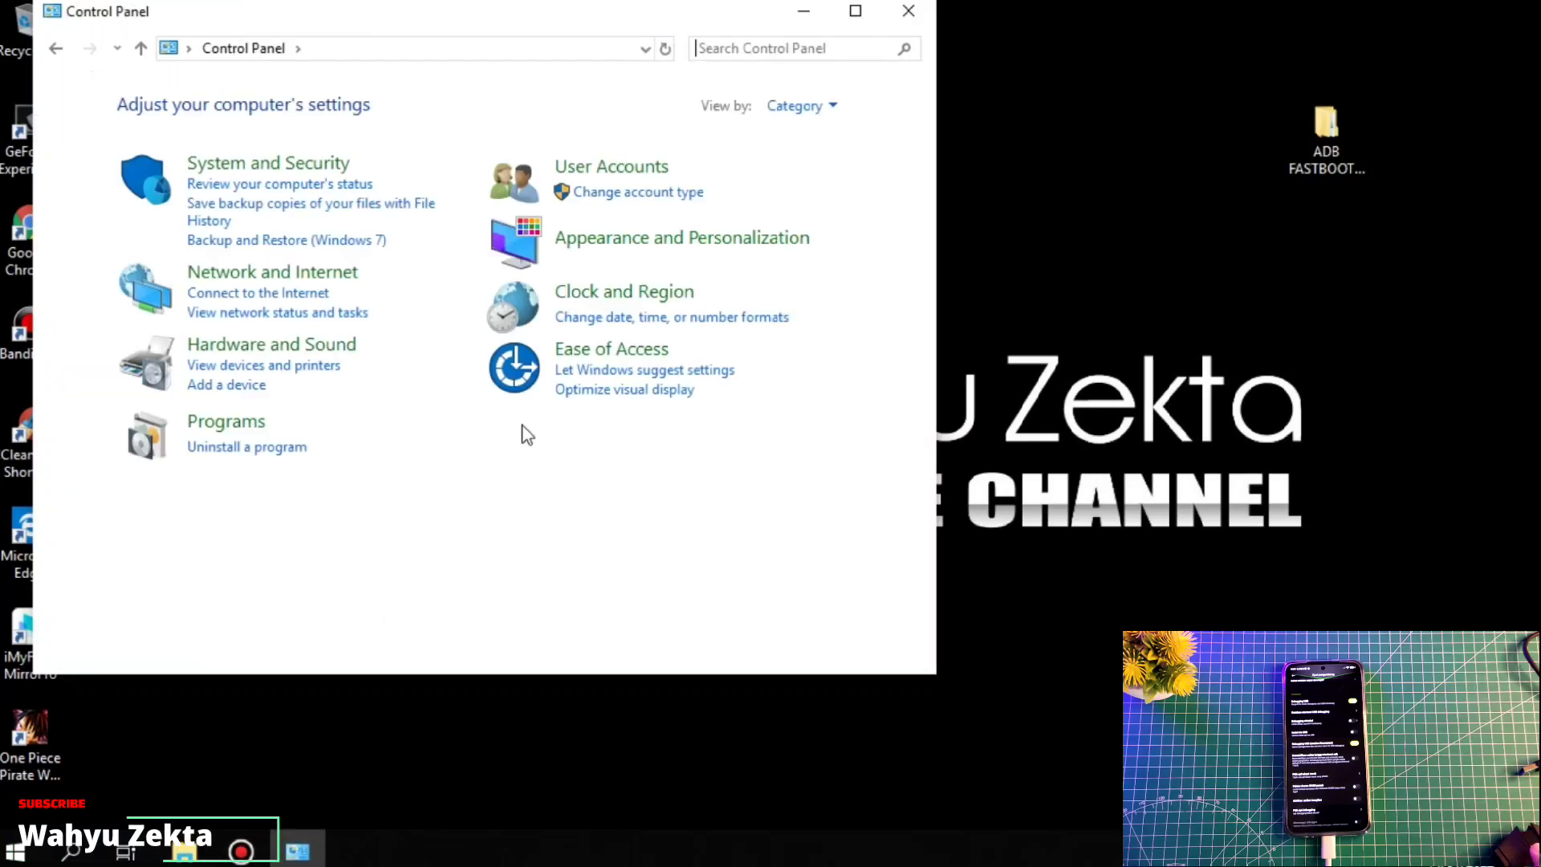
left_click(277, 164)
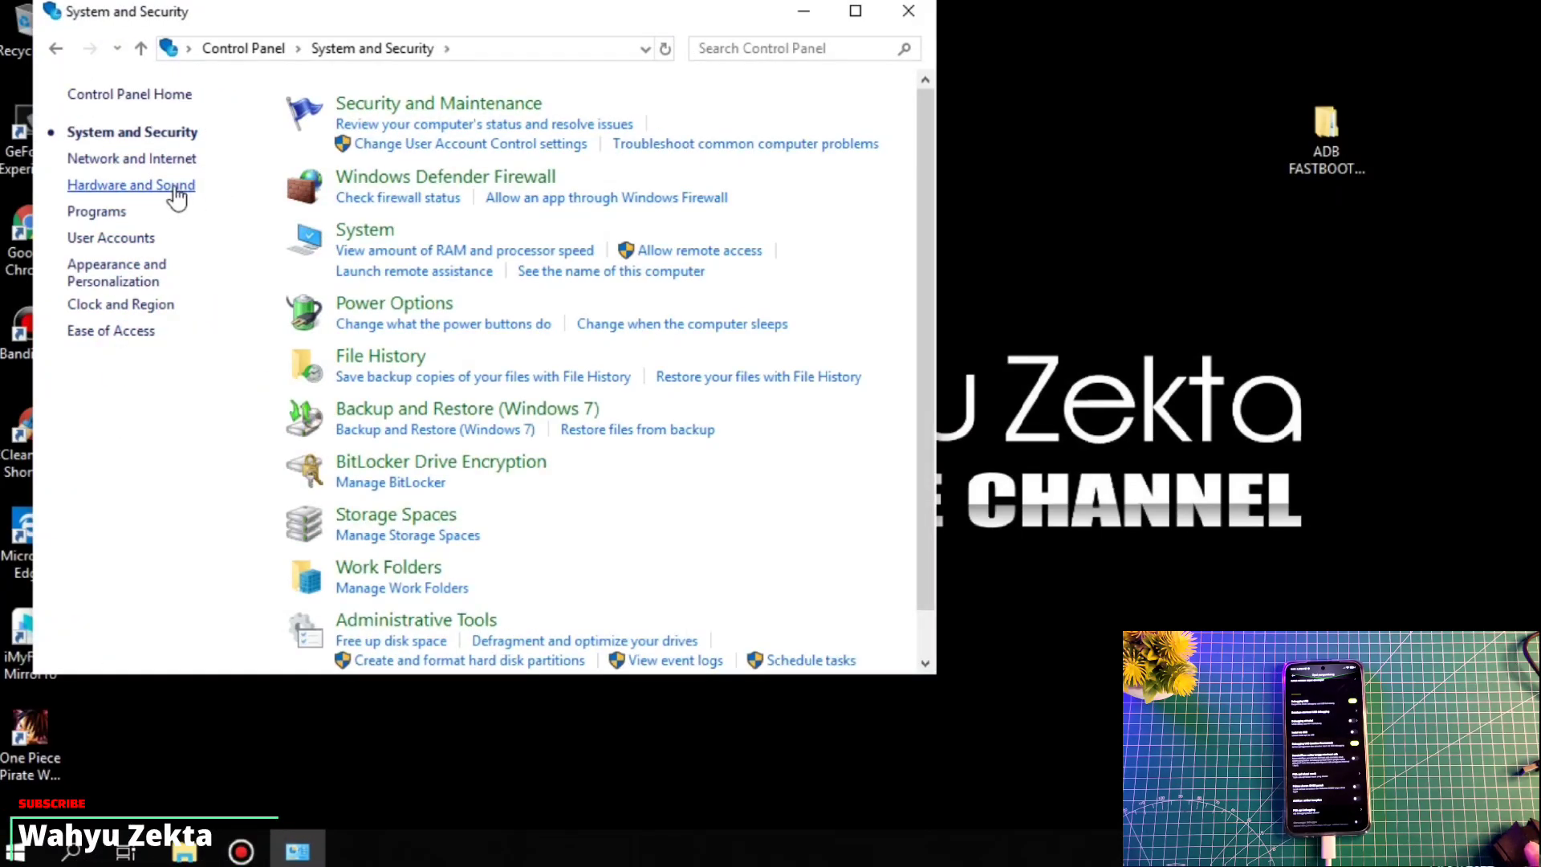
left_click(115, 187)
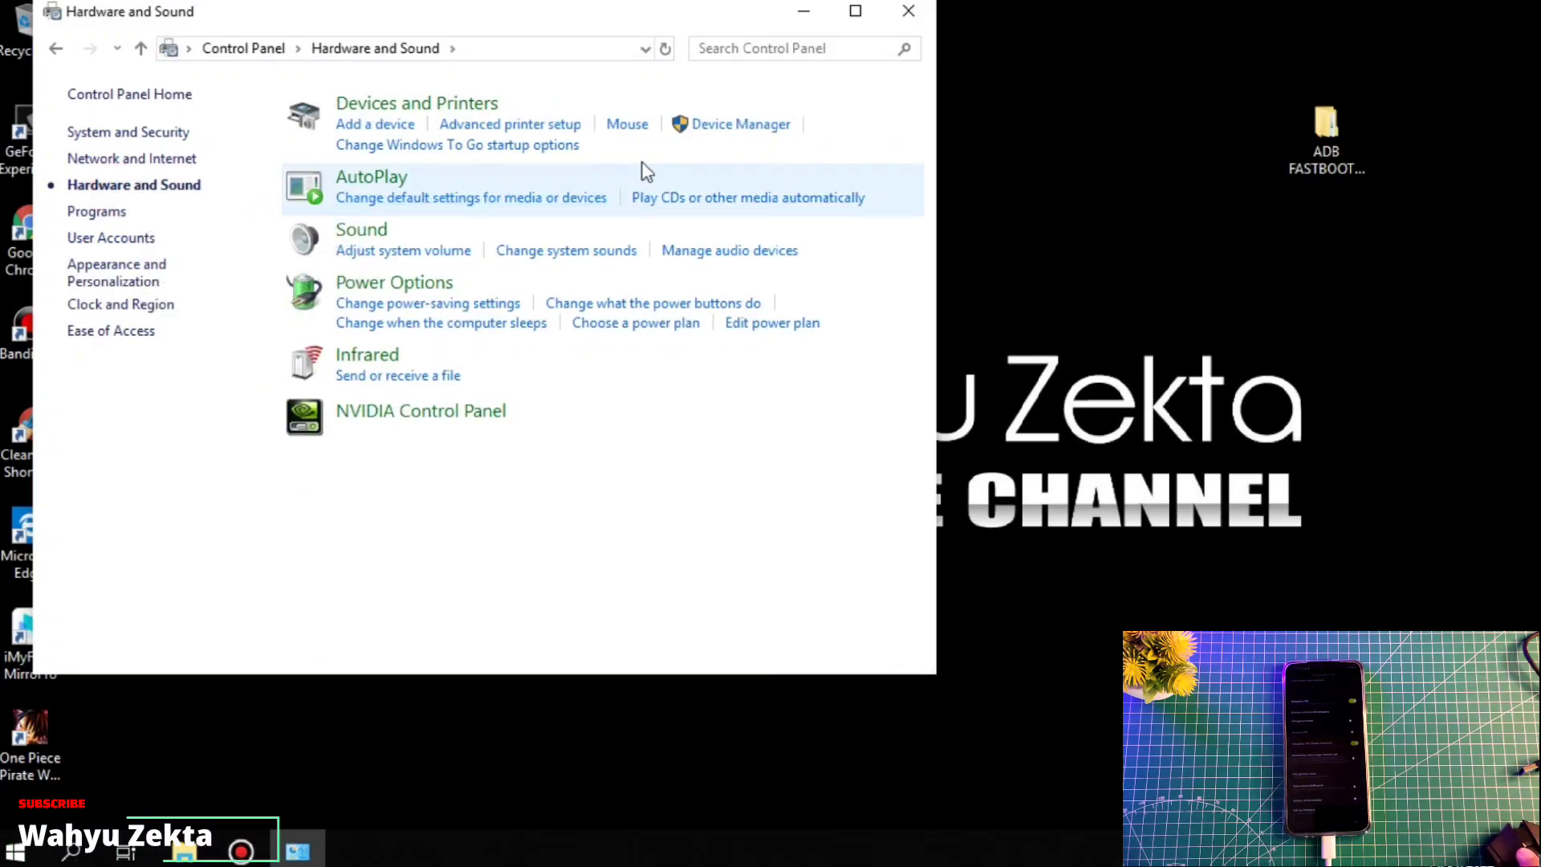
left_click(764, 139)
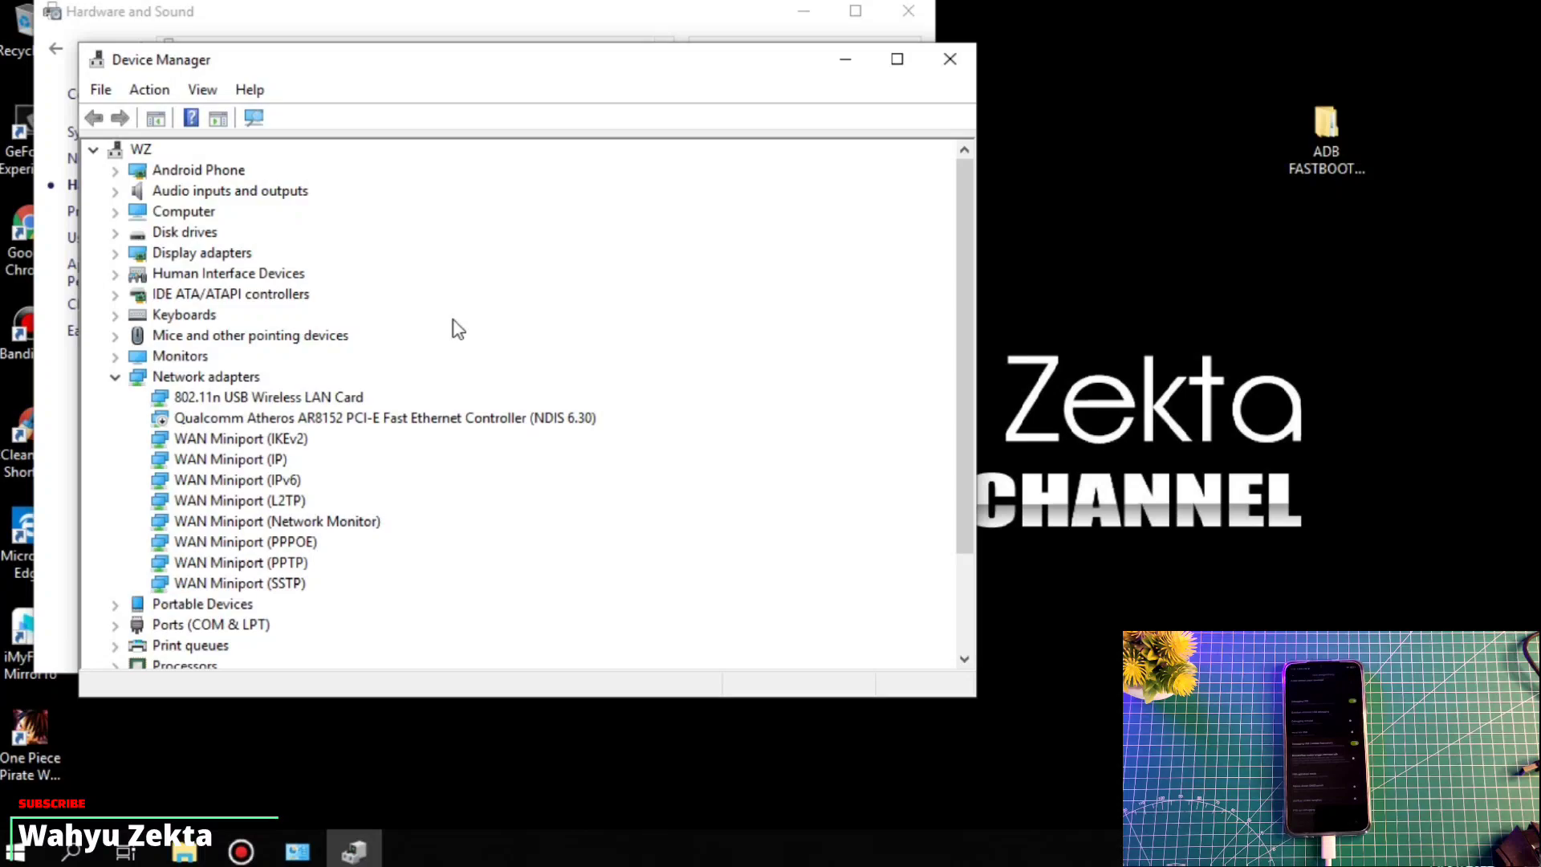
Expand the Android Phone category and open the driver update options for Android Composite ADB Interface
left_click(115, 171)
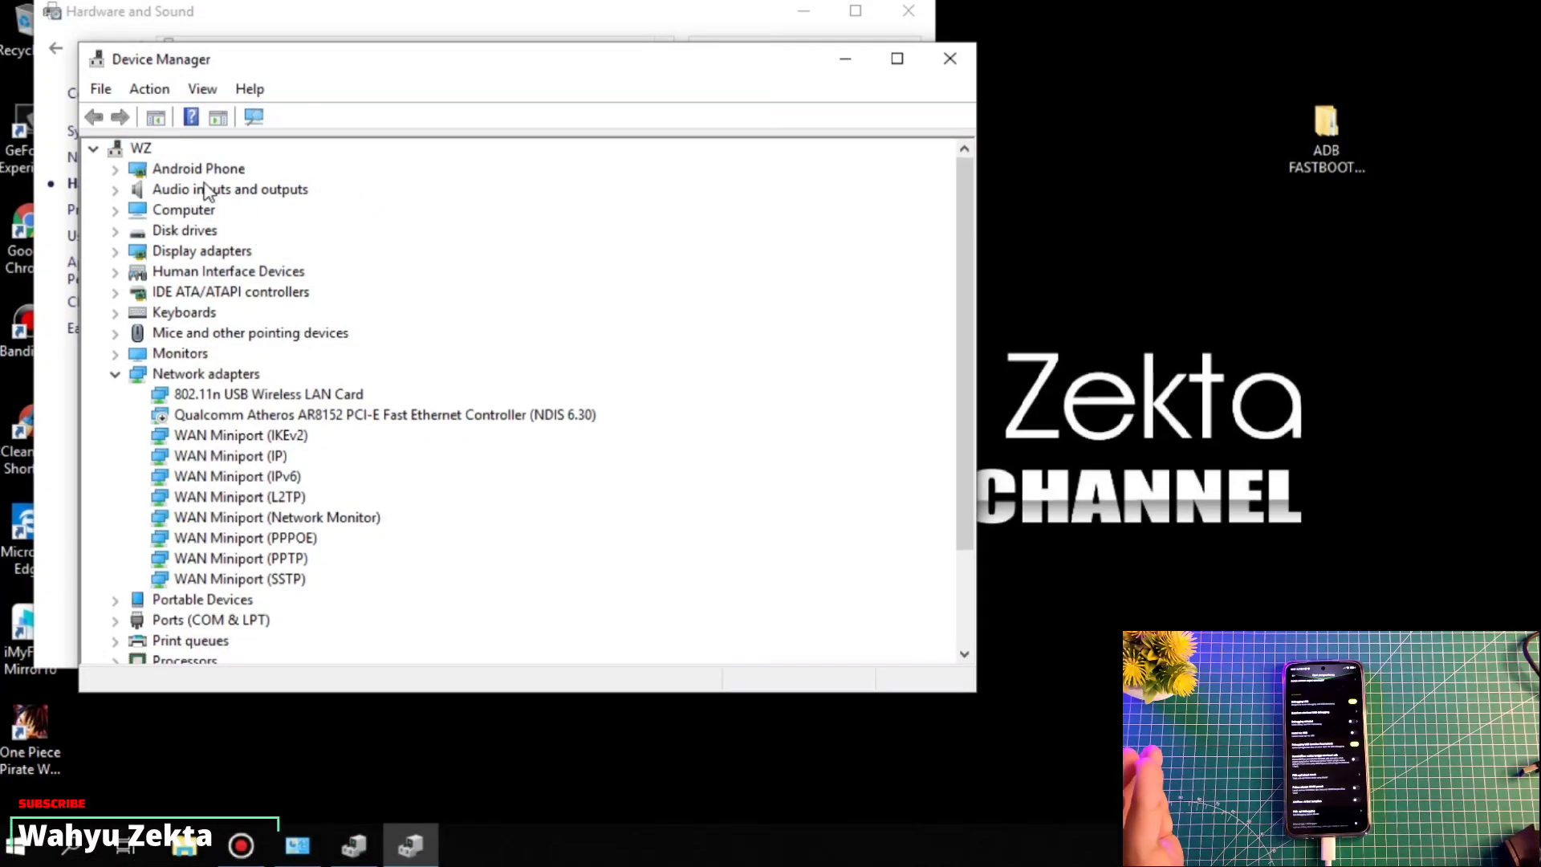
left_click(115, 169)
right_click(238, 193)
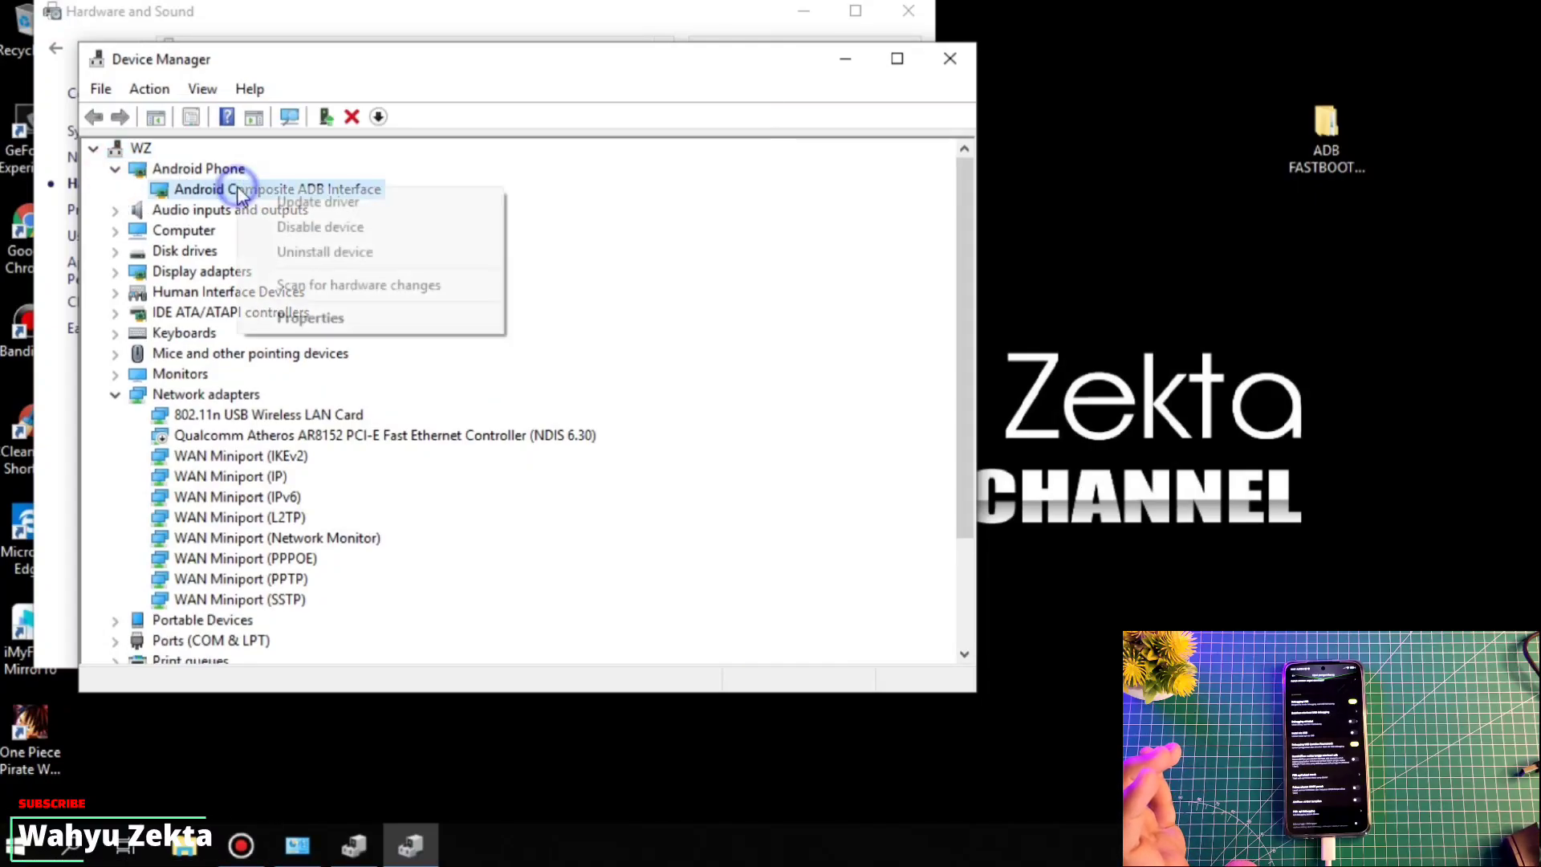
left_click(315, 202)
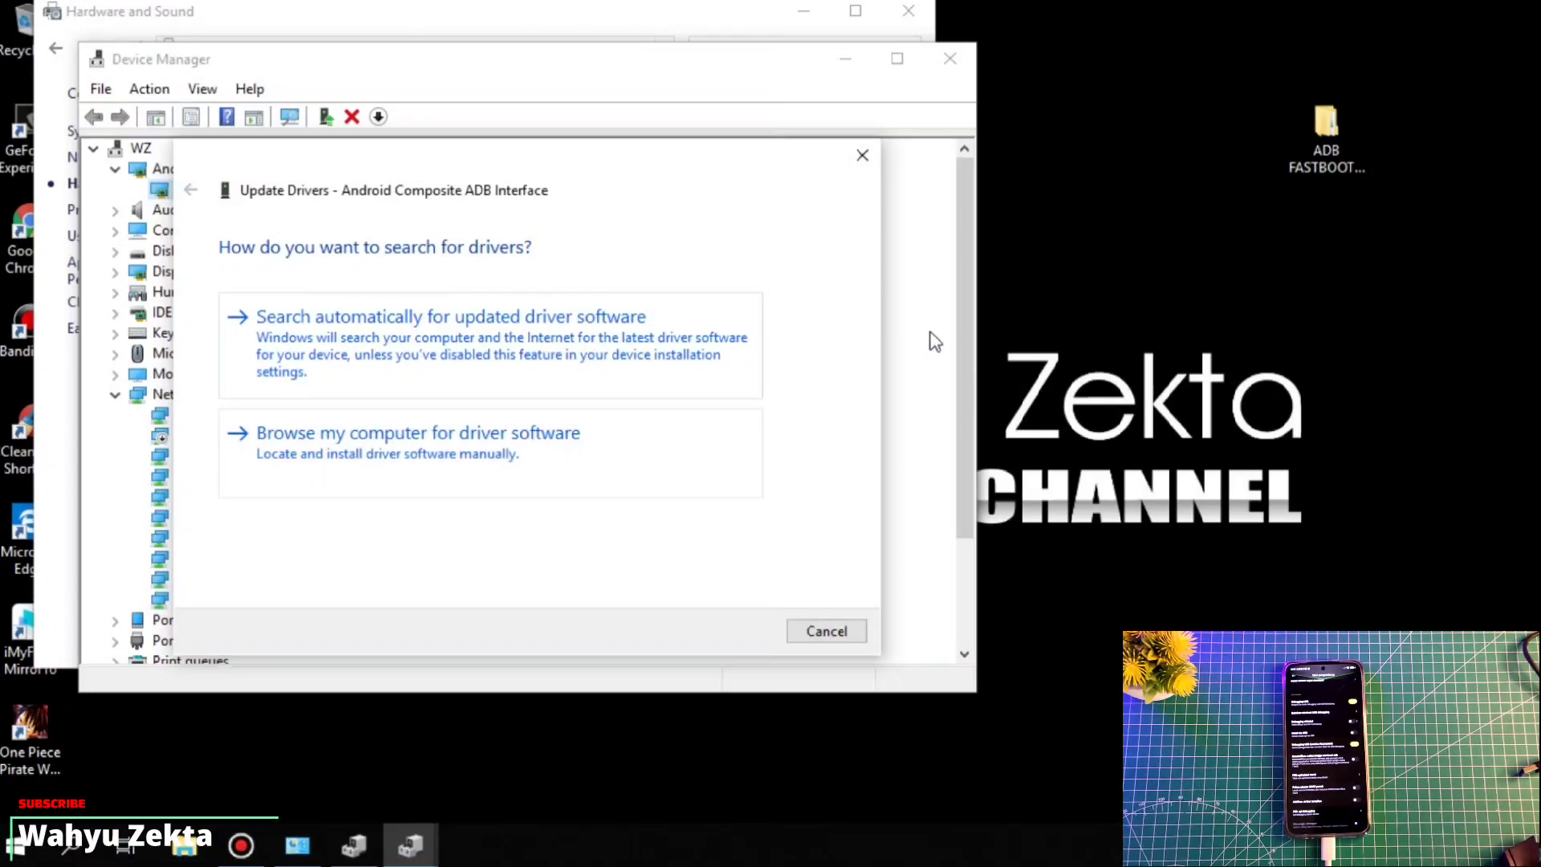
Check the driver packages in the ADB FASTBOOT DAN DRIVER folder, then cancel the driver update
double_click(1324, 148)
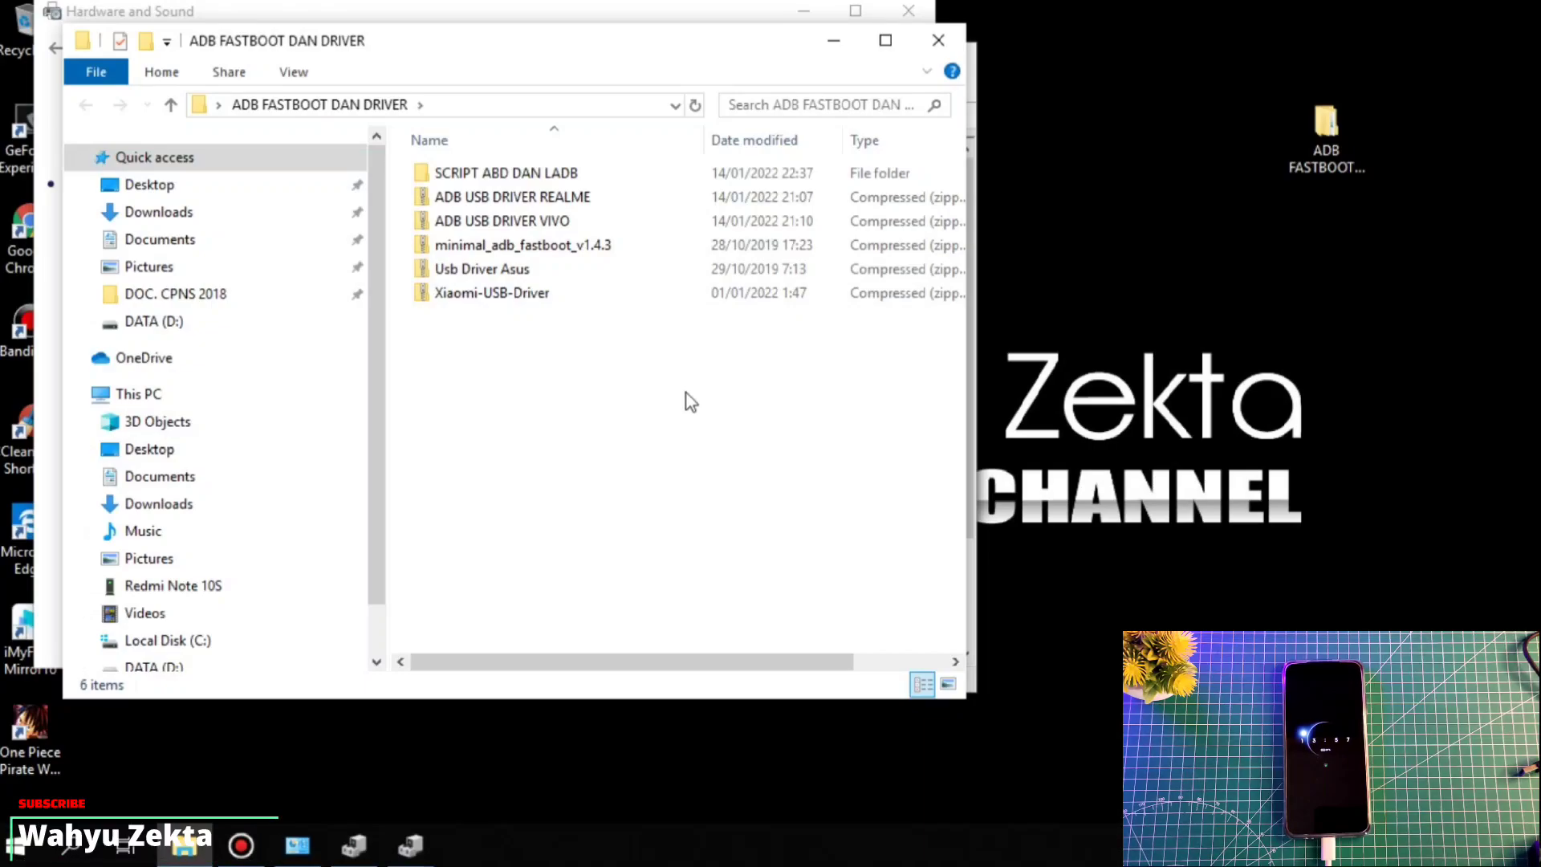
left_click(938, 40)
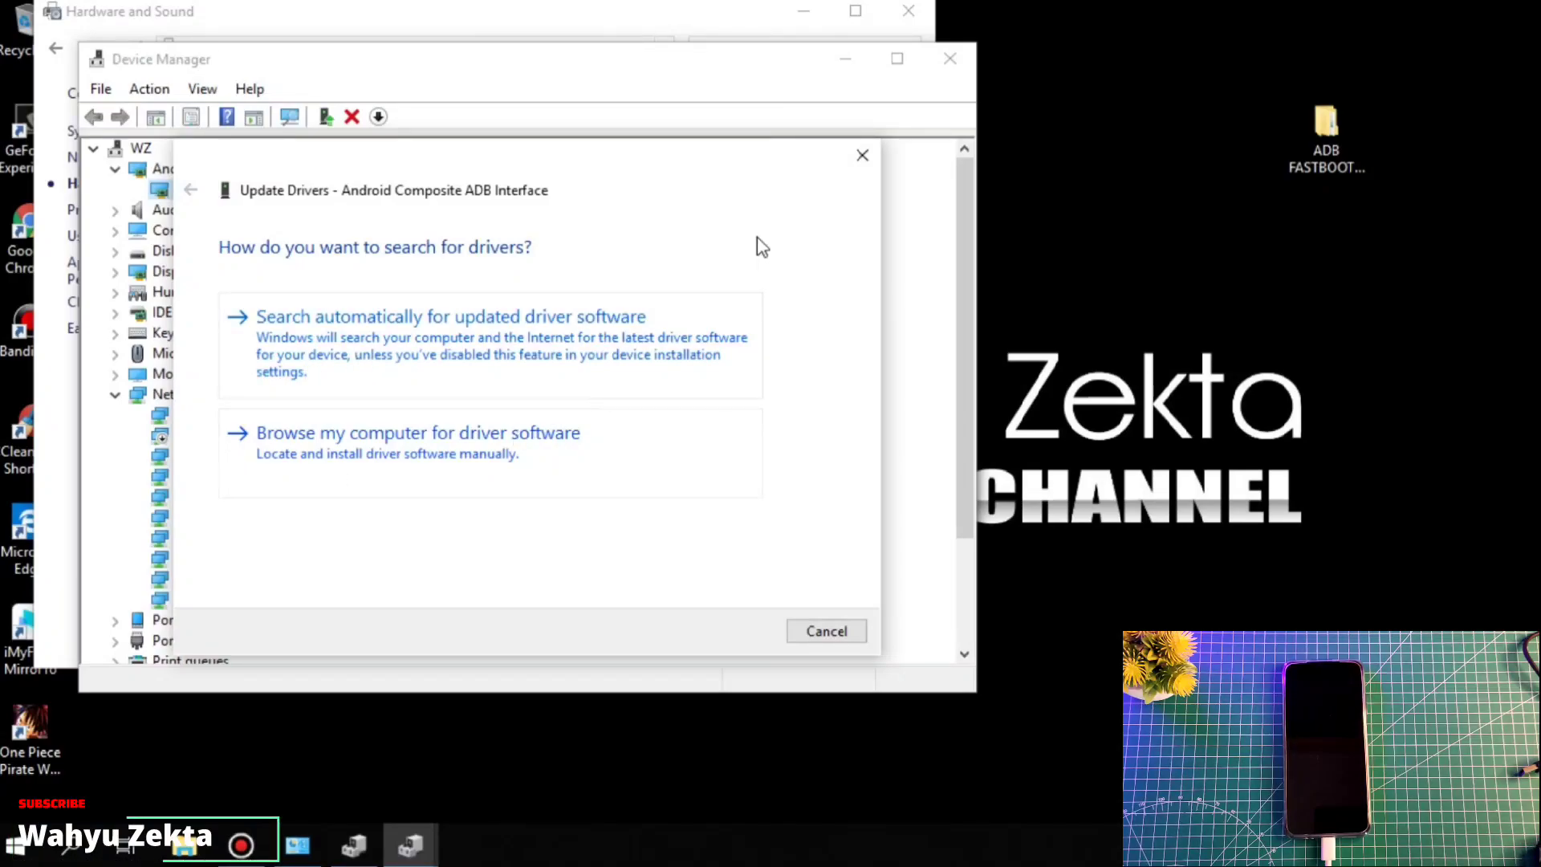
left_click(863, 158)
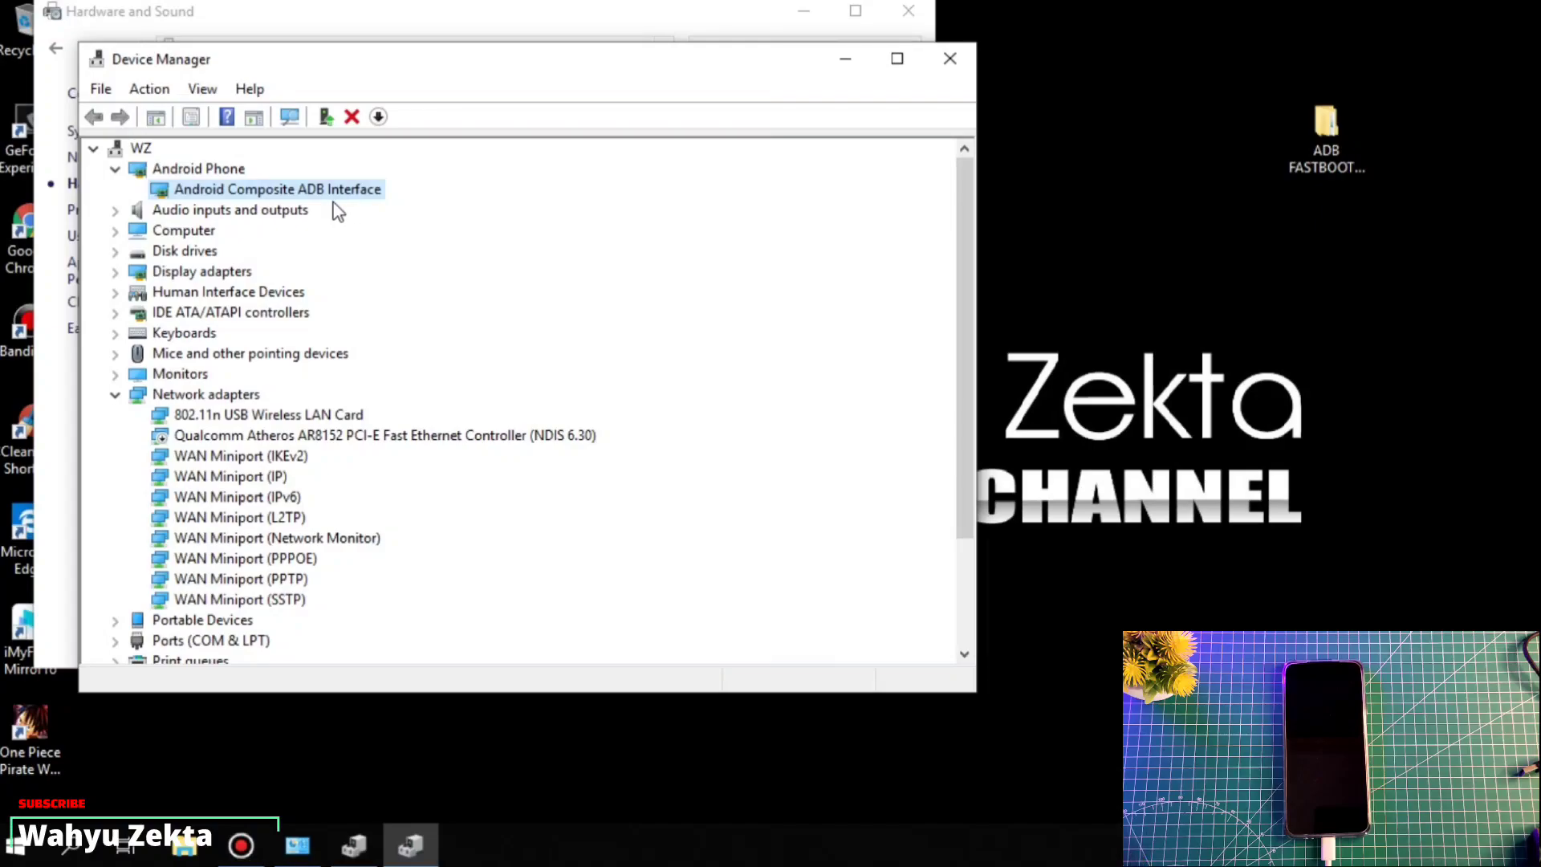
Close the front Device Manager and the Hardware and Sound windows, and minimize the remaining Device Manager
left_click(950, 58)
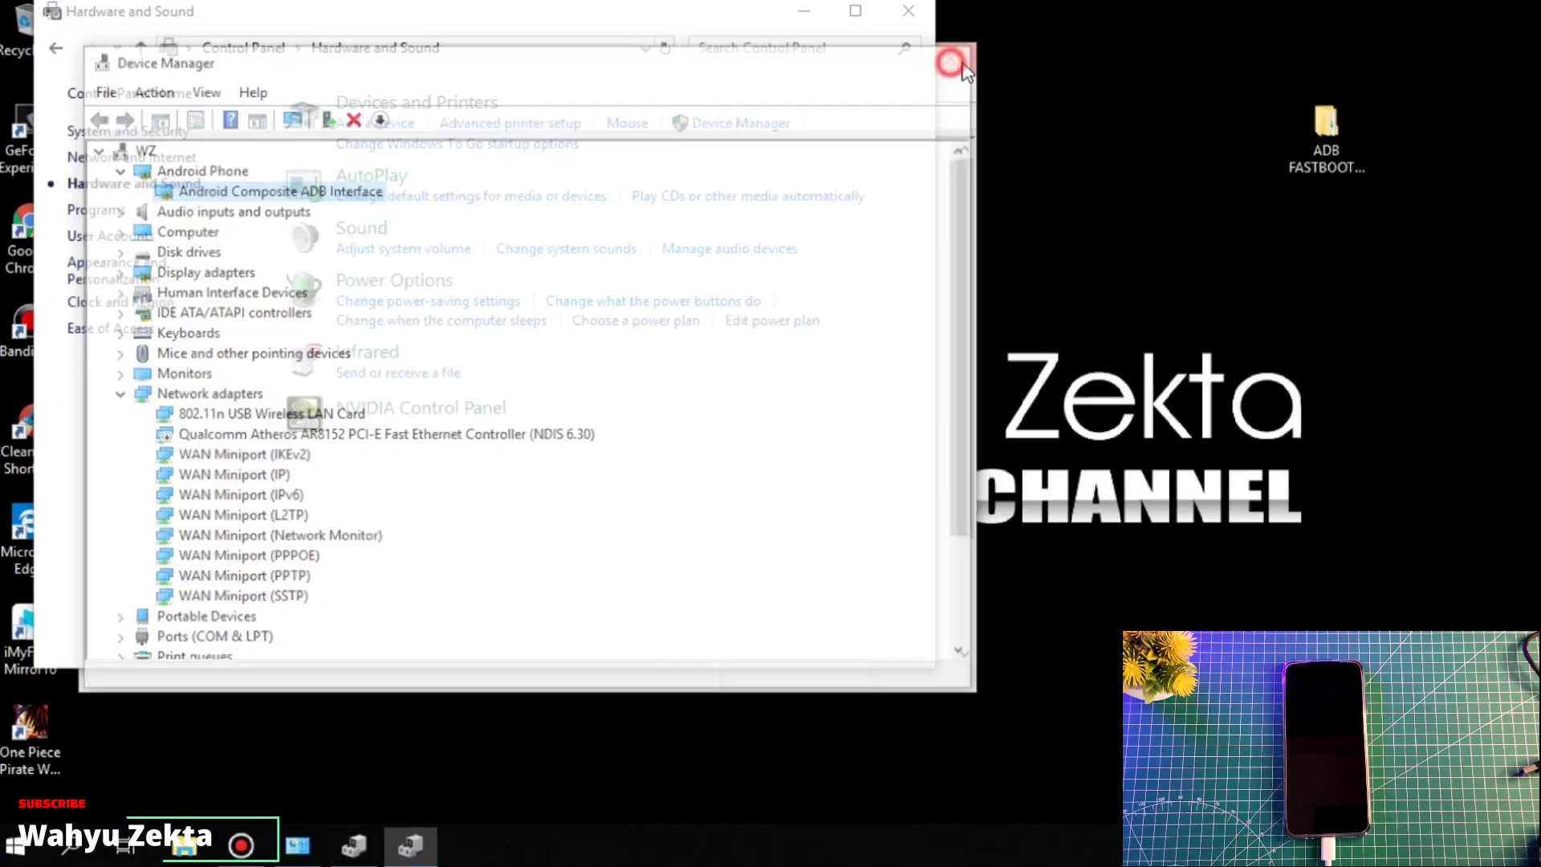
left_click(909, 11)
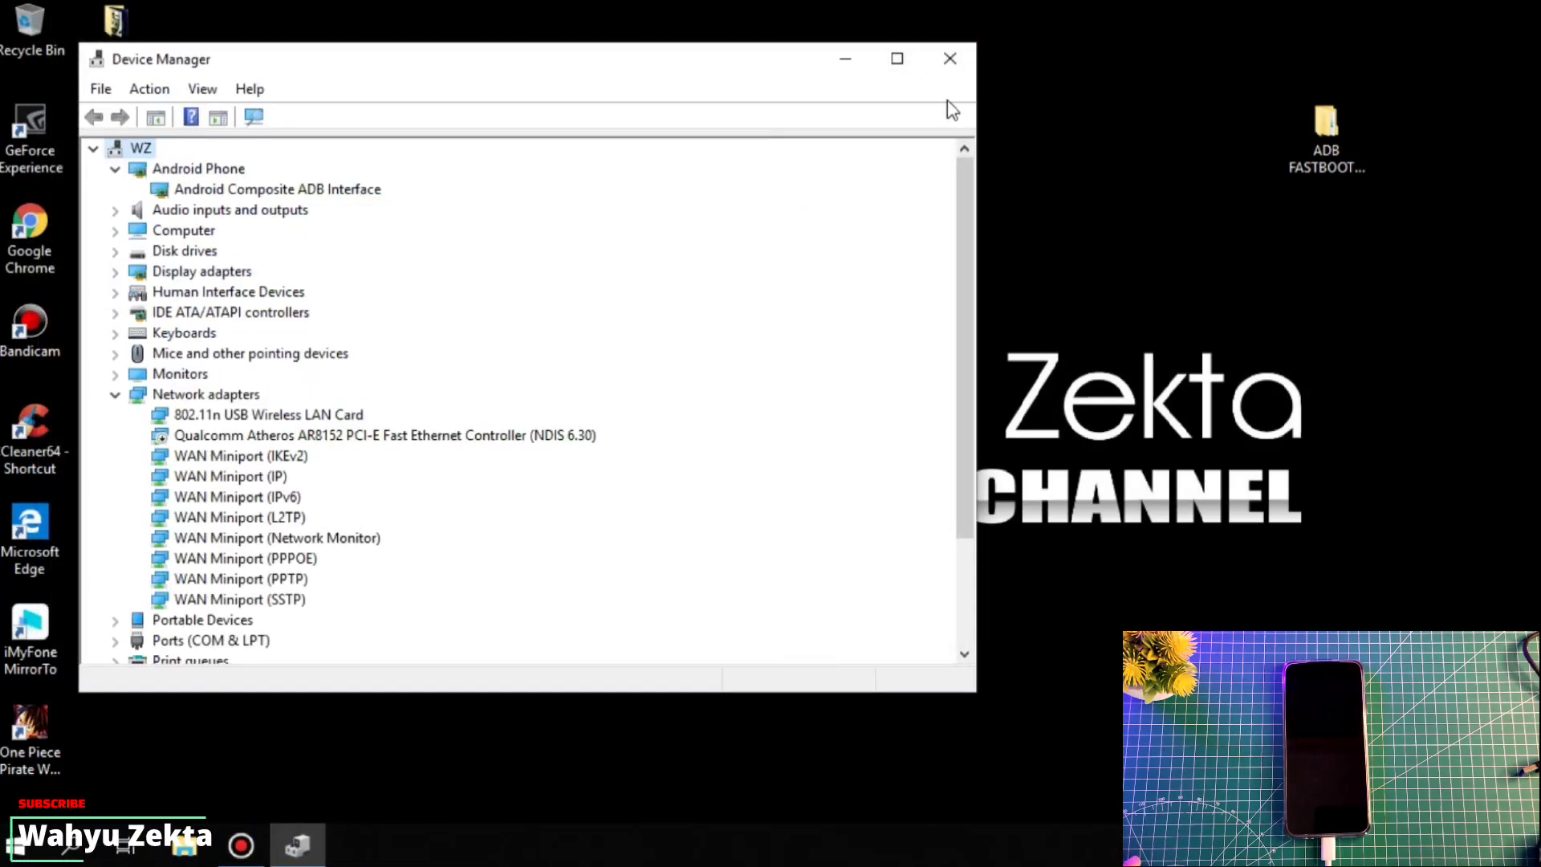
left_click(845, 68)
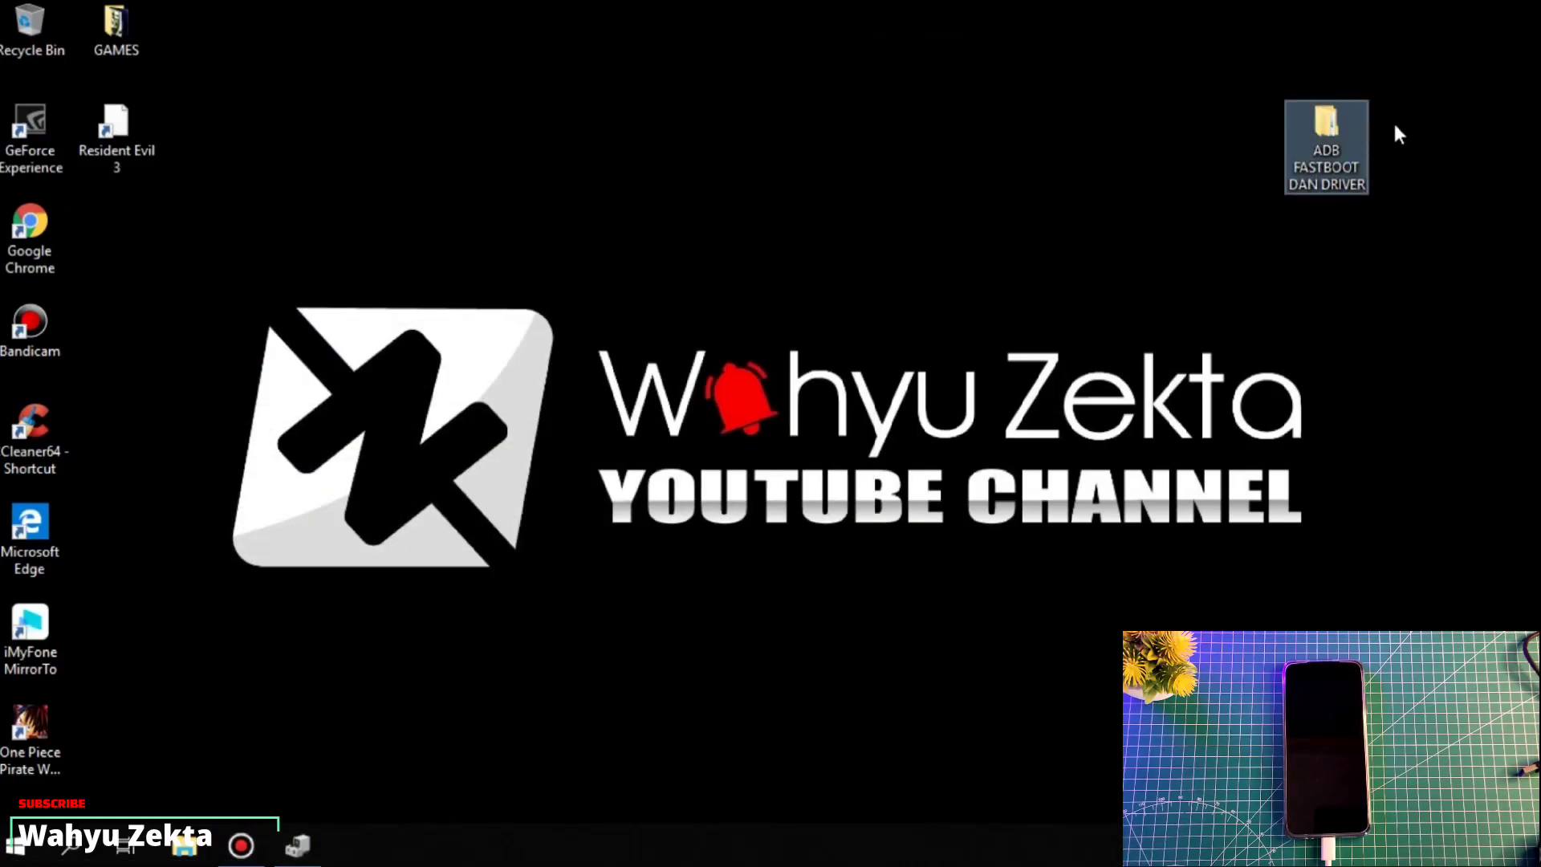
Copy the minimal_adb_fastboot_v1.4.3 terbaru archive from Downloads into the ADB FASTBOOT DAN DRIVER folder
double_click(1317, 172)
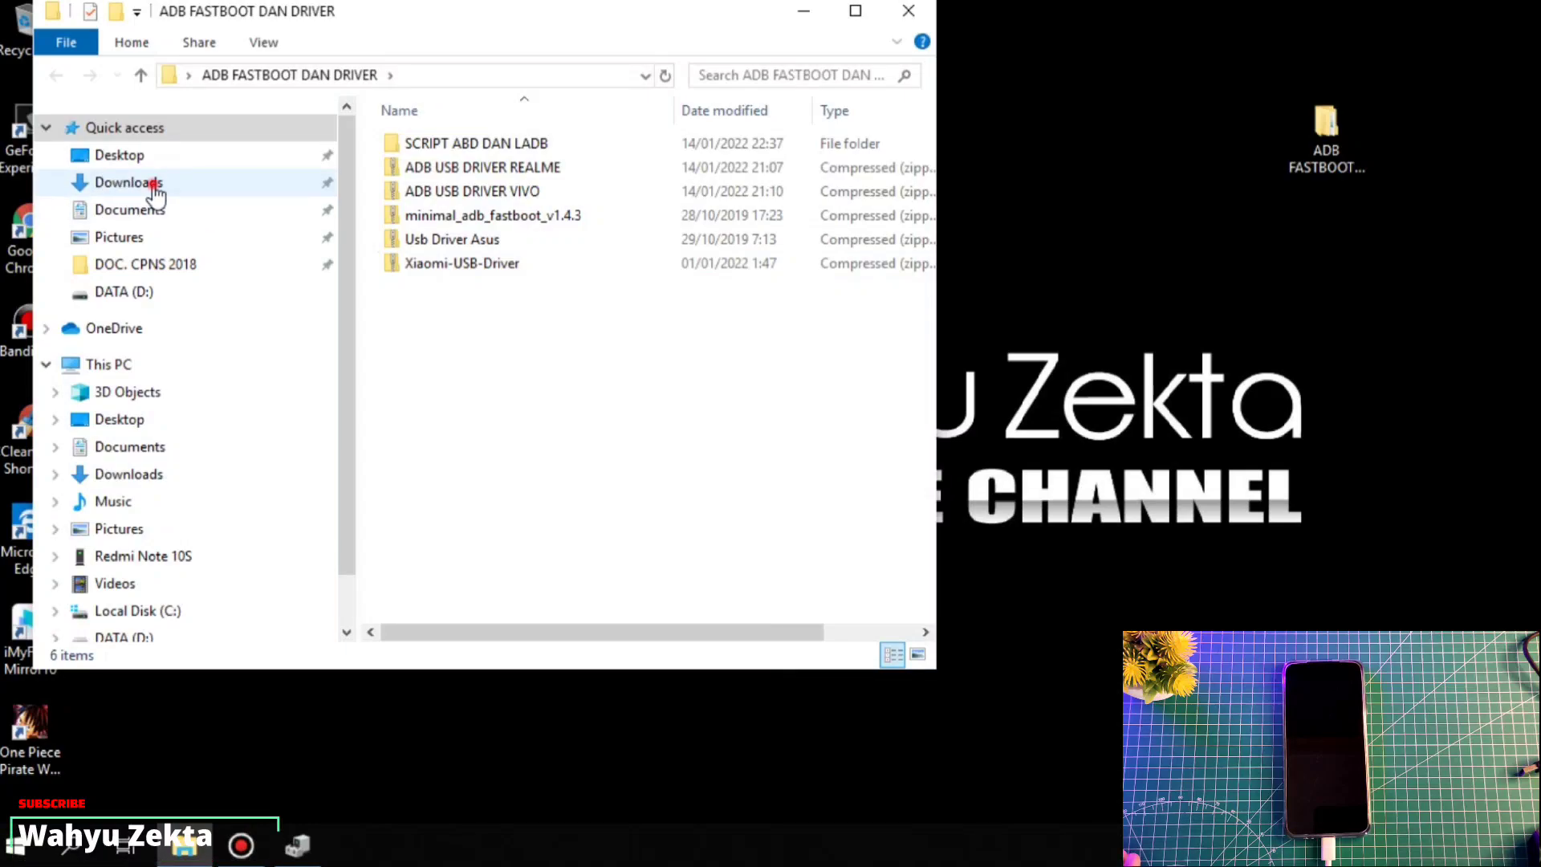
left_click(128, 182)
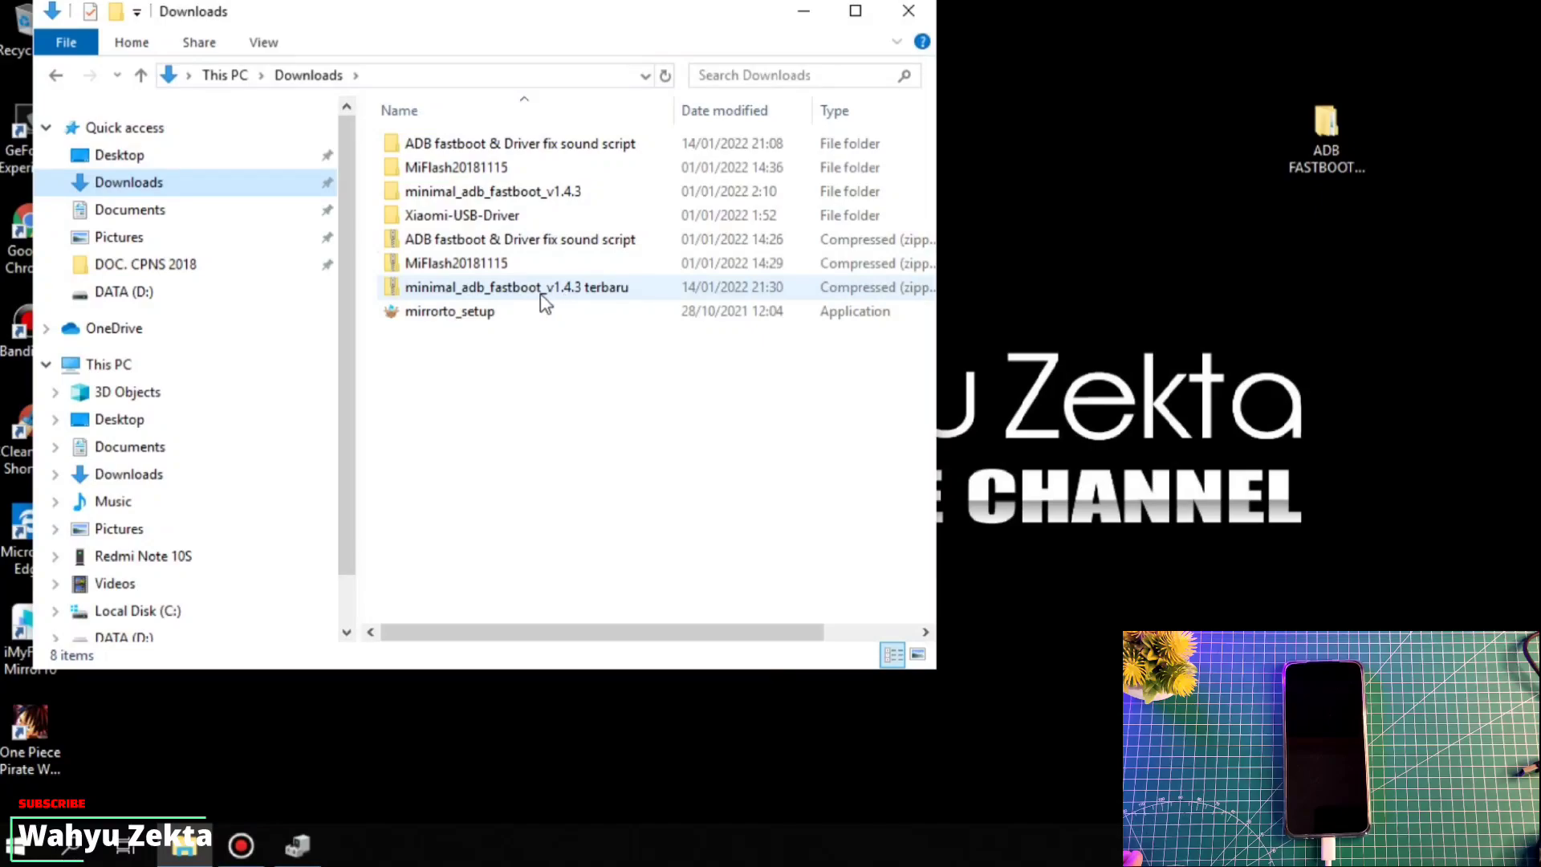
right_click(560, 297)
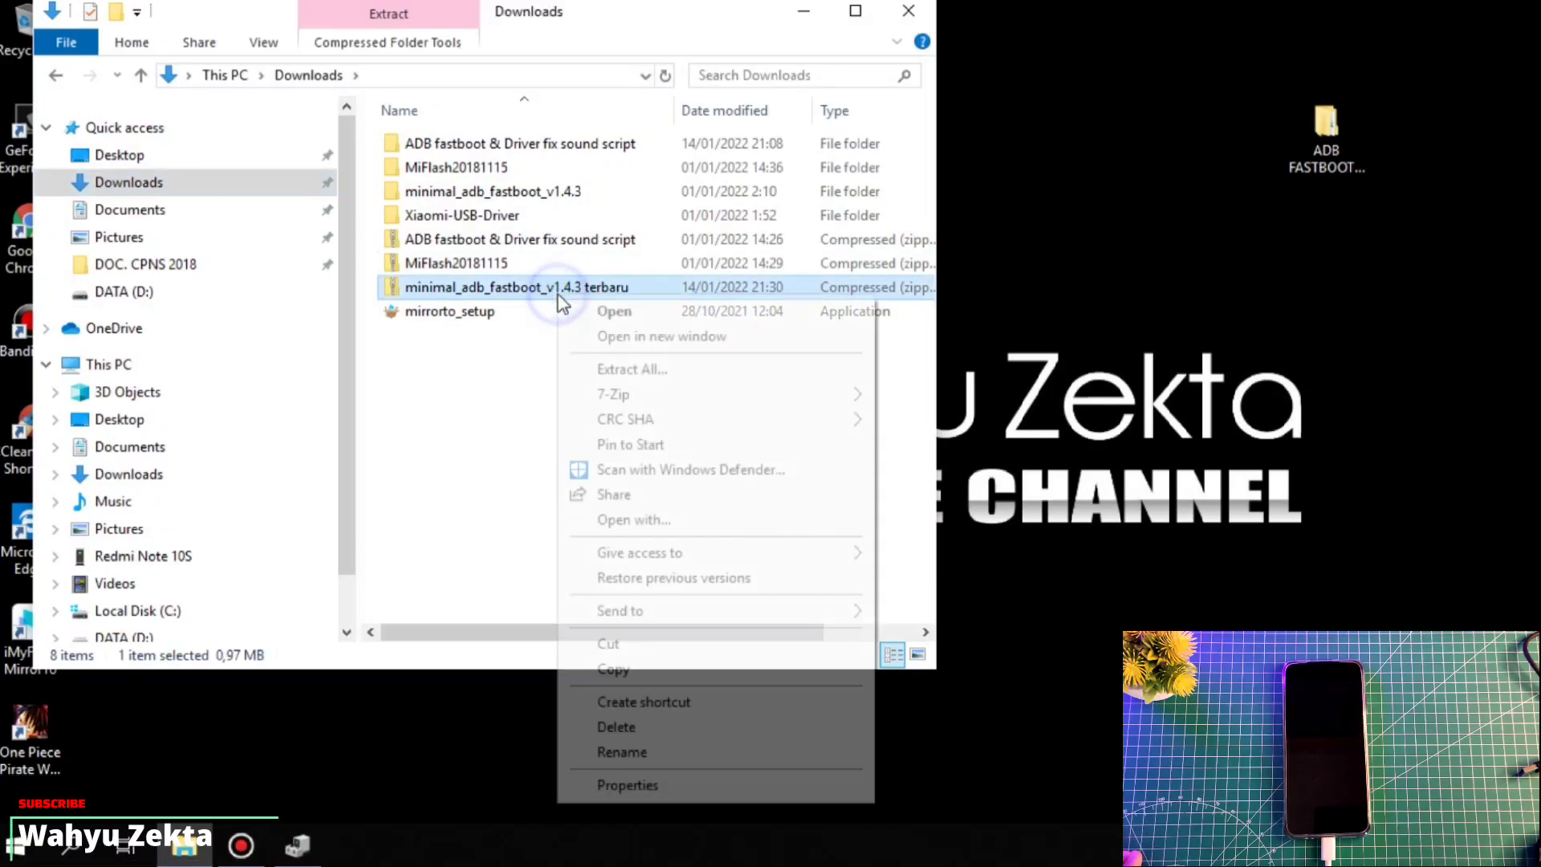
left_click(674, 647)
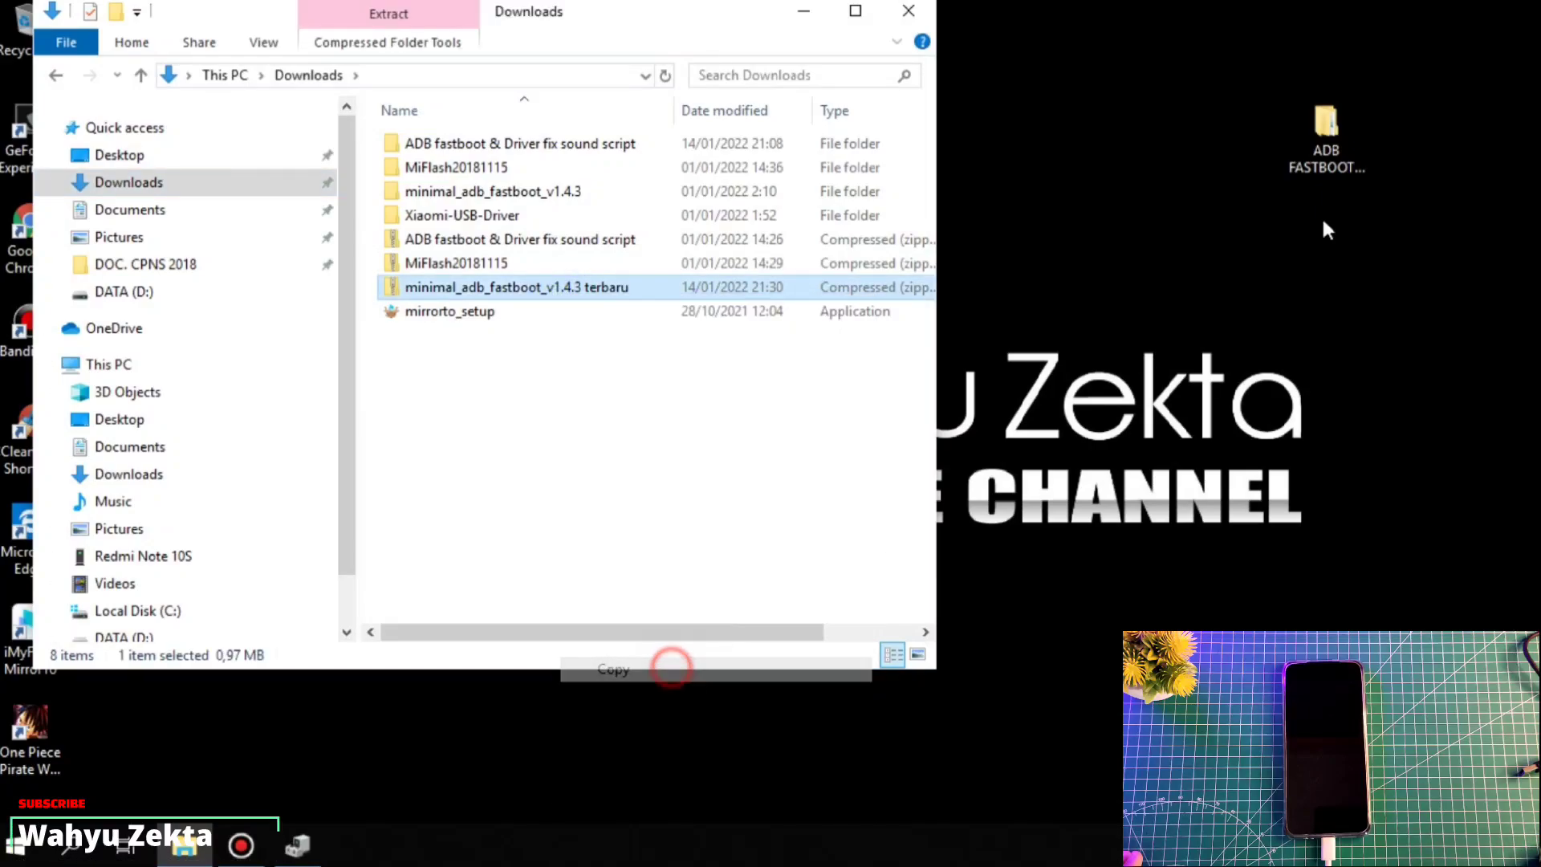
double_click(1335, 135)
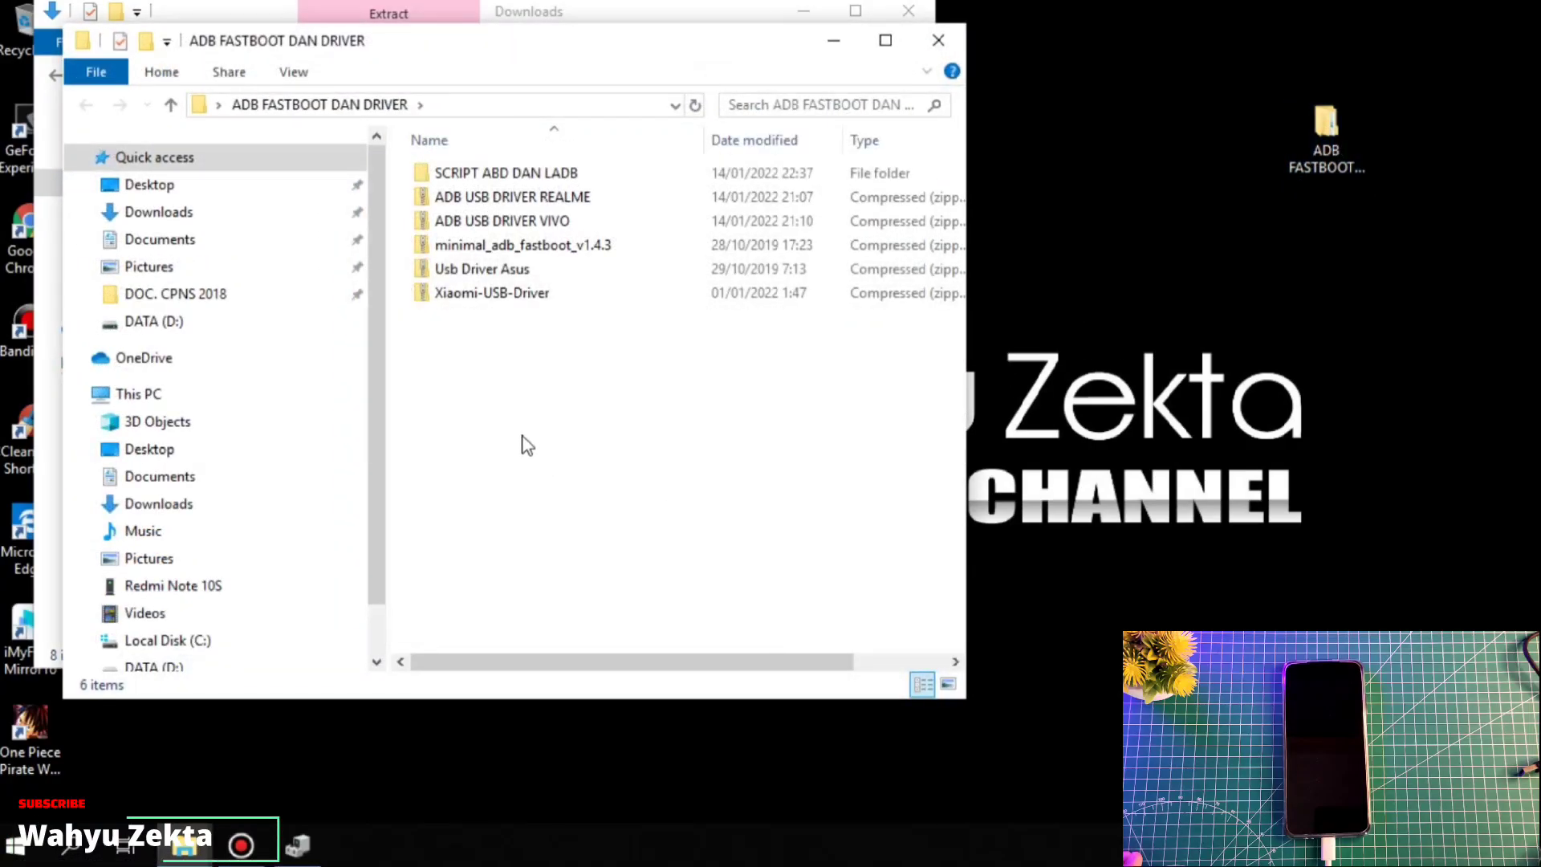
right_click(510, 416)
left_click(599, 612)
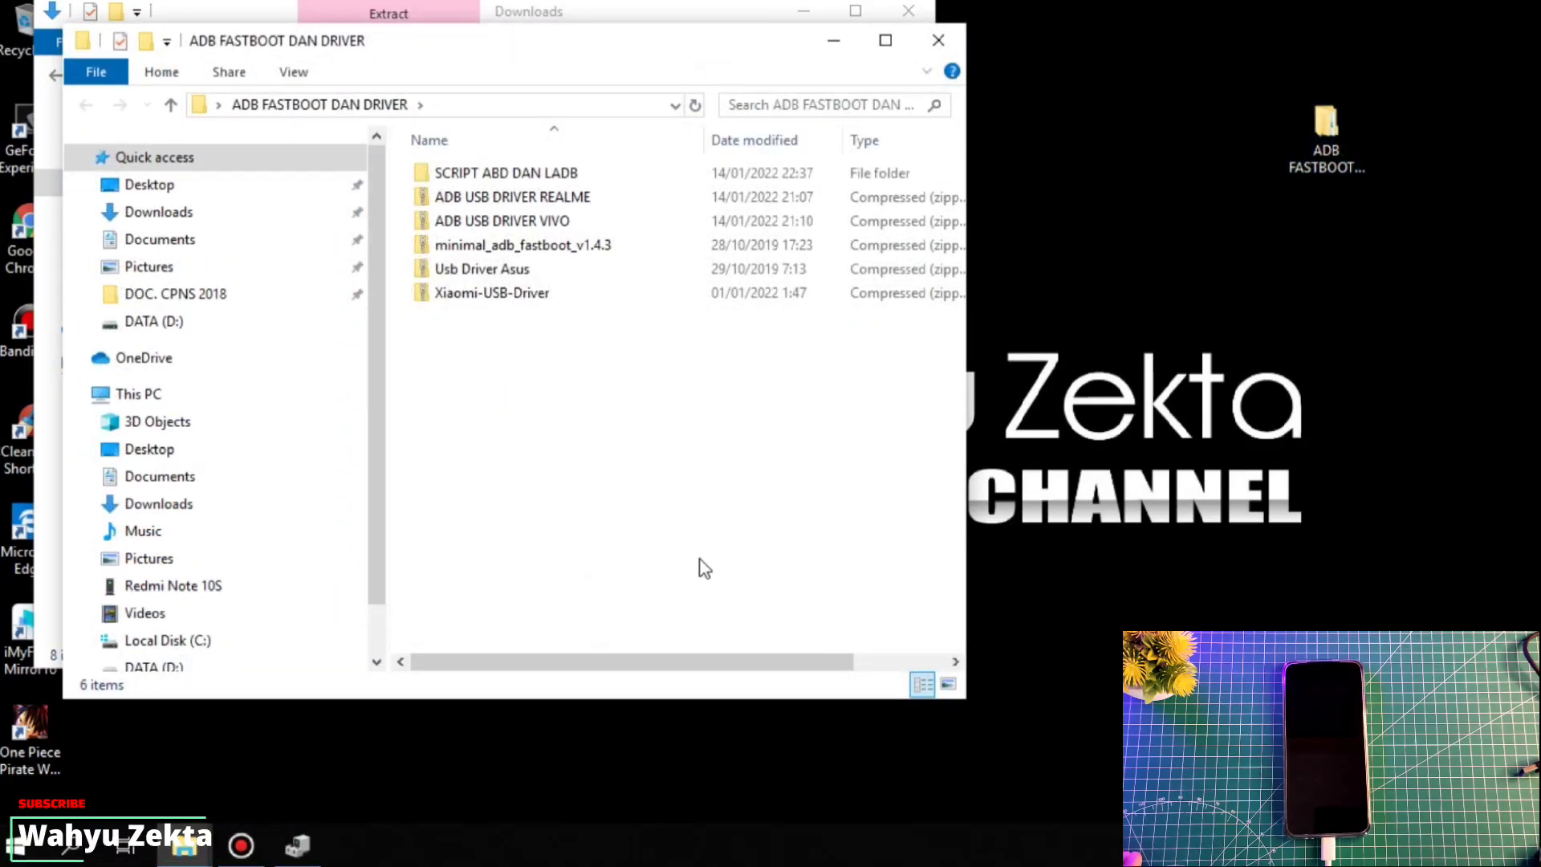
Extract the pasted minimal_adb_fastboot_v1.4.3 terbaru archive with 7-Zip into a folder of the same name
left_click(630, 321)
right_click(630, 318)
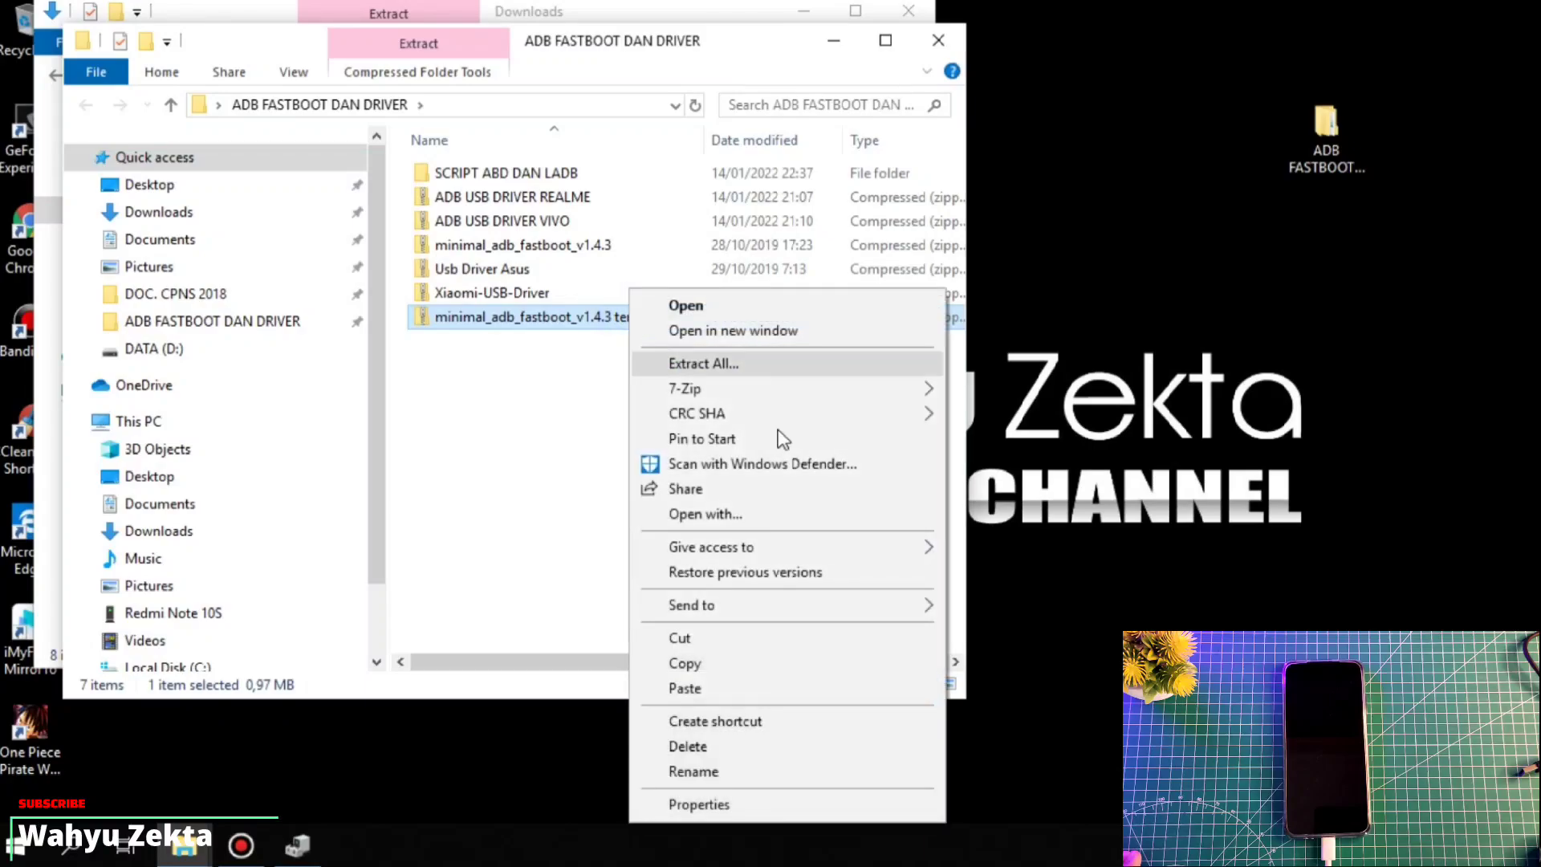
mouse_move(807, 404)
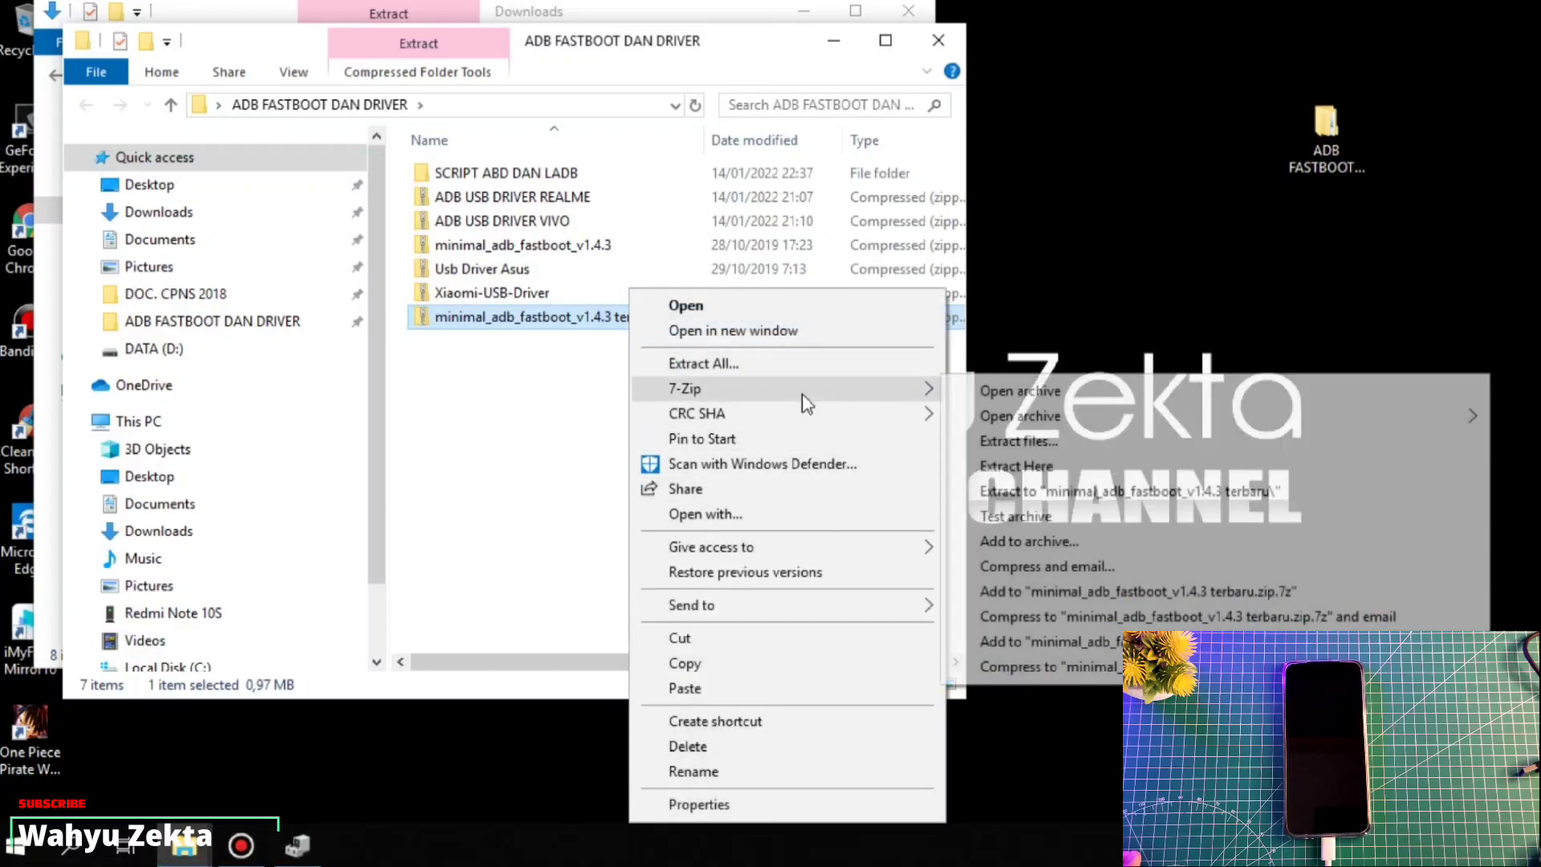
left_click(1128, 498)
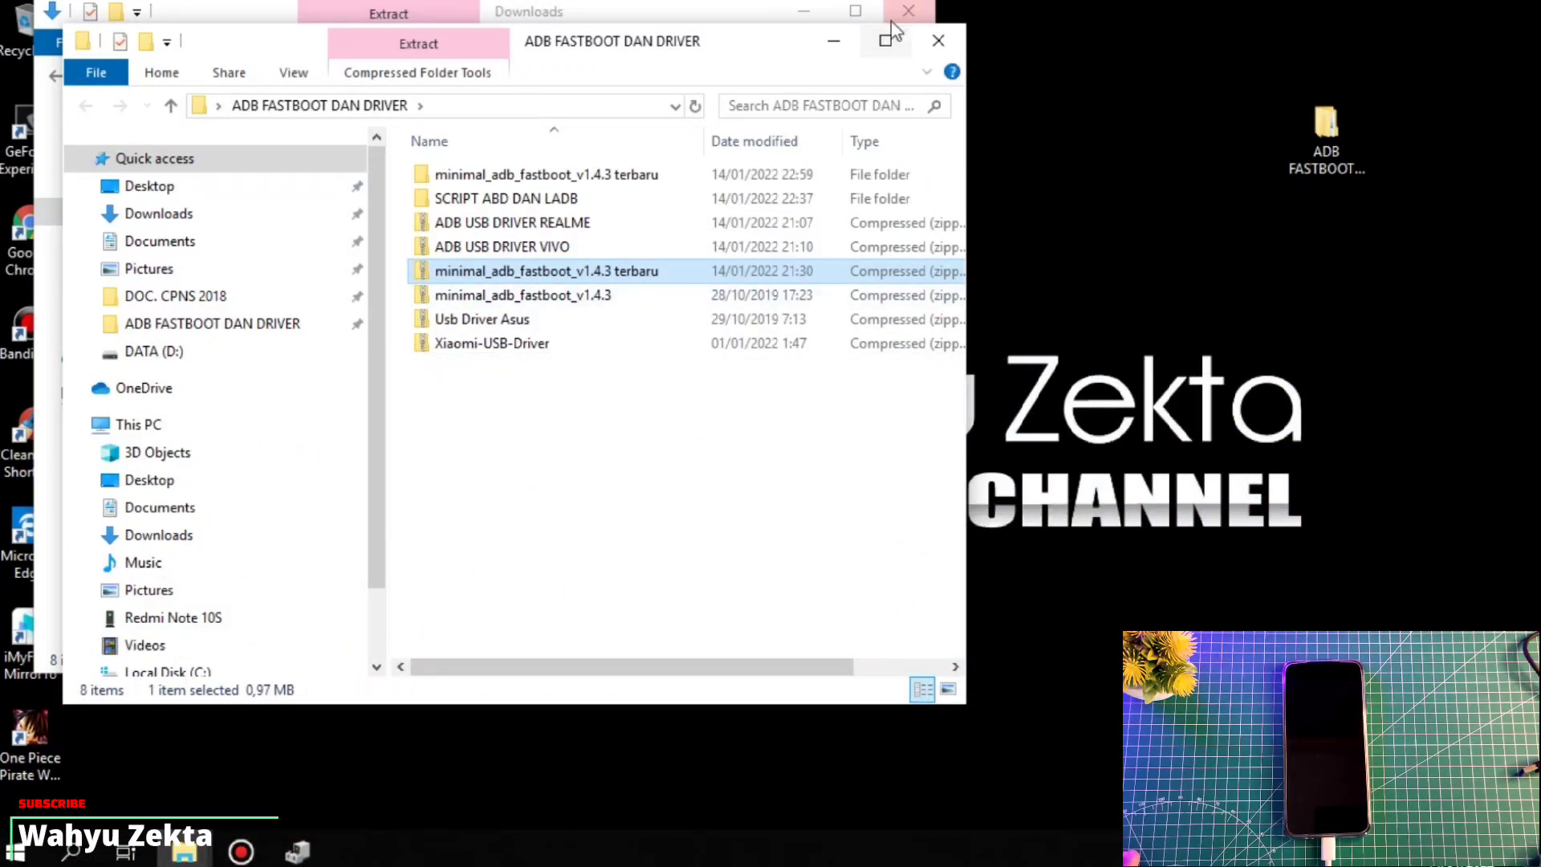
Put away the Downloads window and launch the minimal_adb_fastboot_v1.4.3 installer from the extracted folder
left_click(808, 11)
double_click(580, 174)
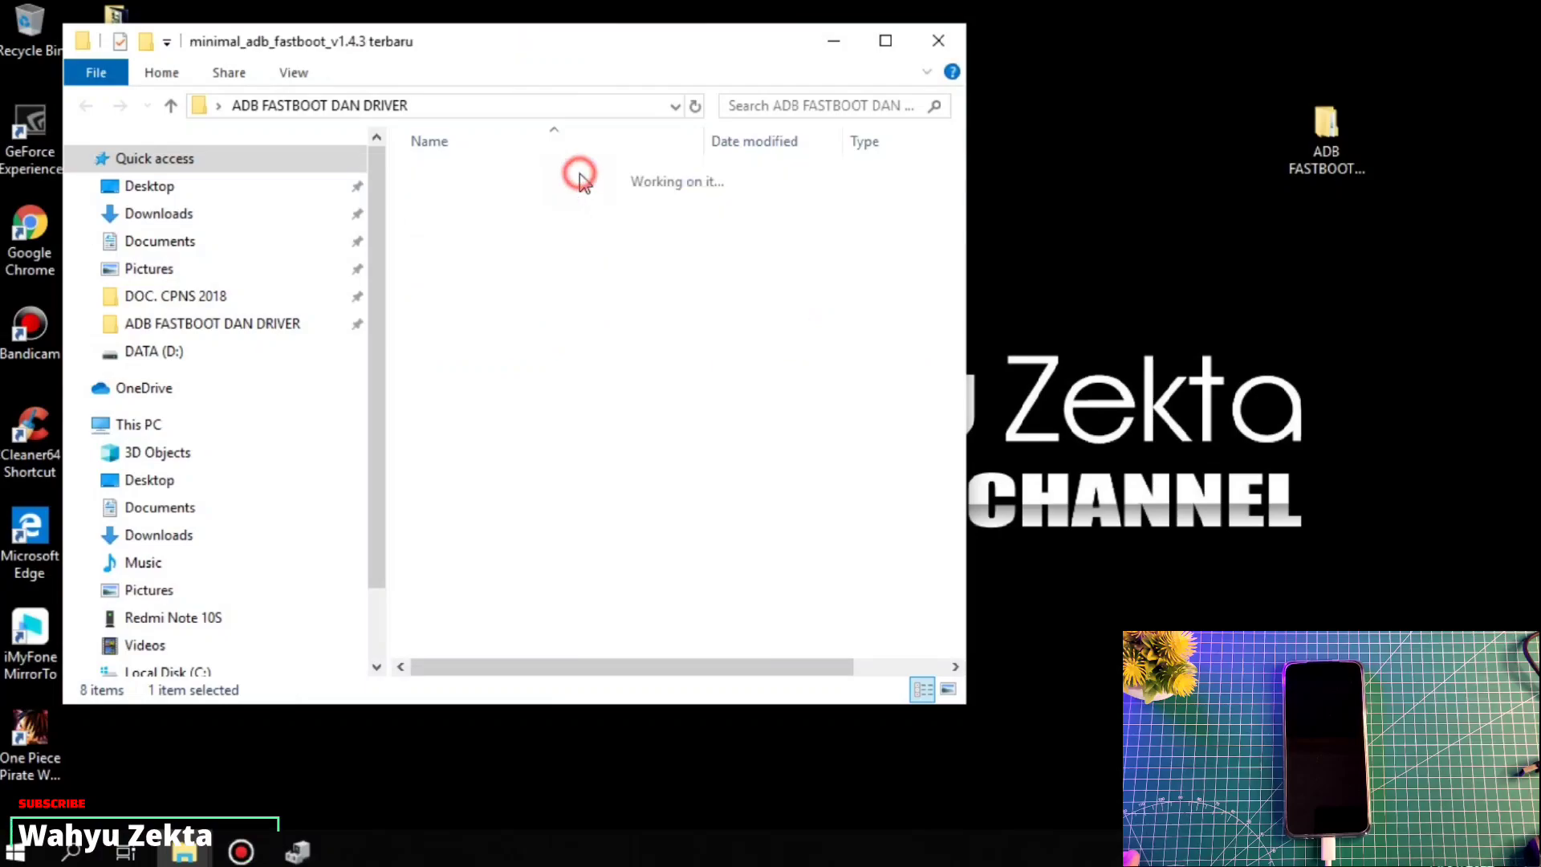
double_click(544, 172)
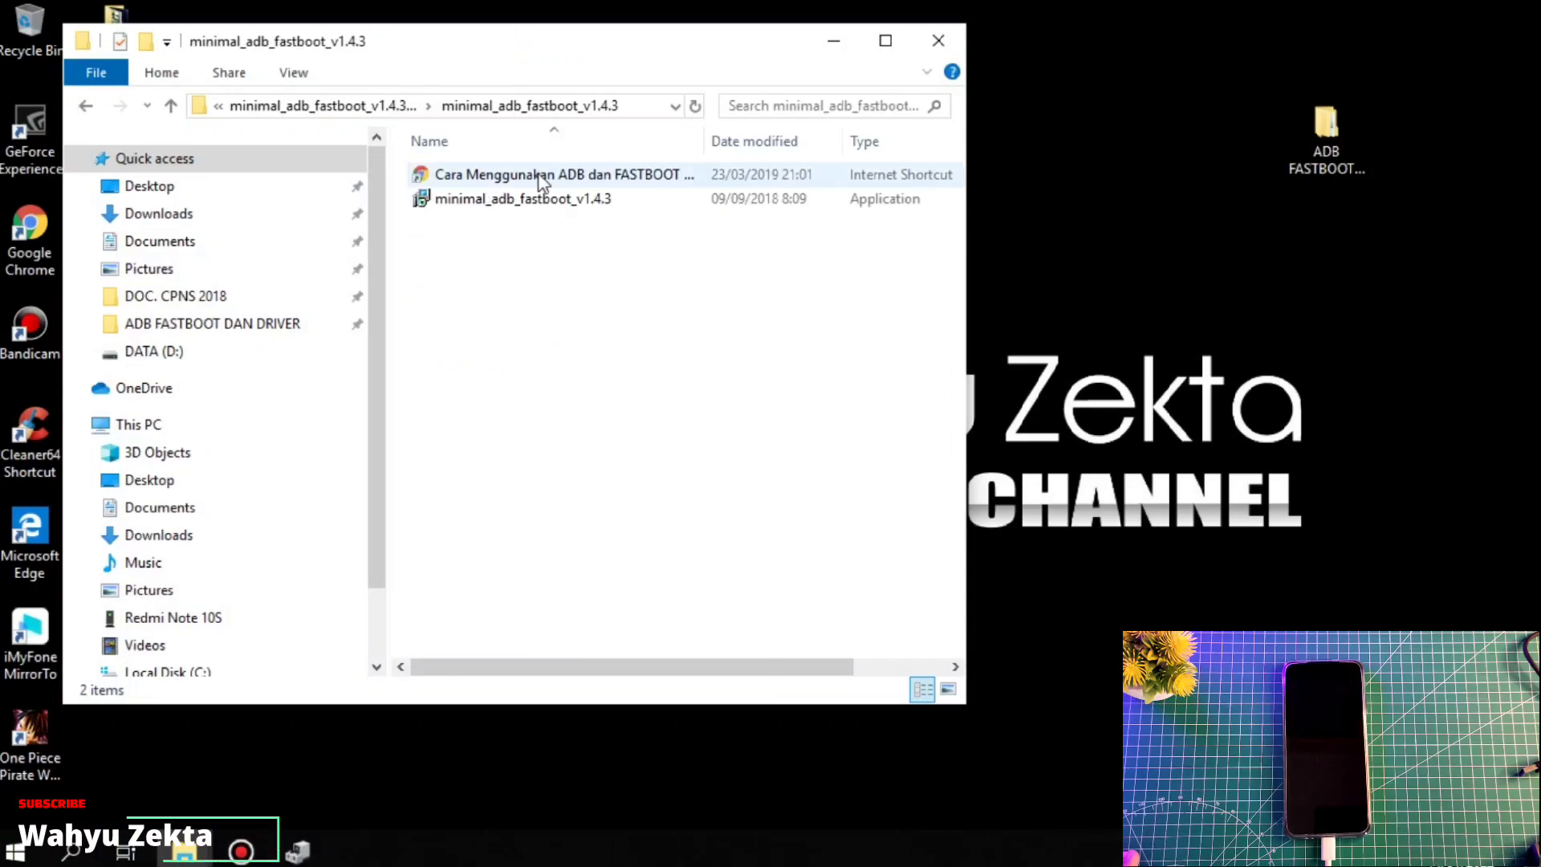
double_click(511, 200)
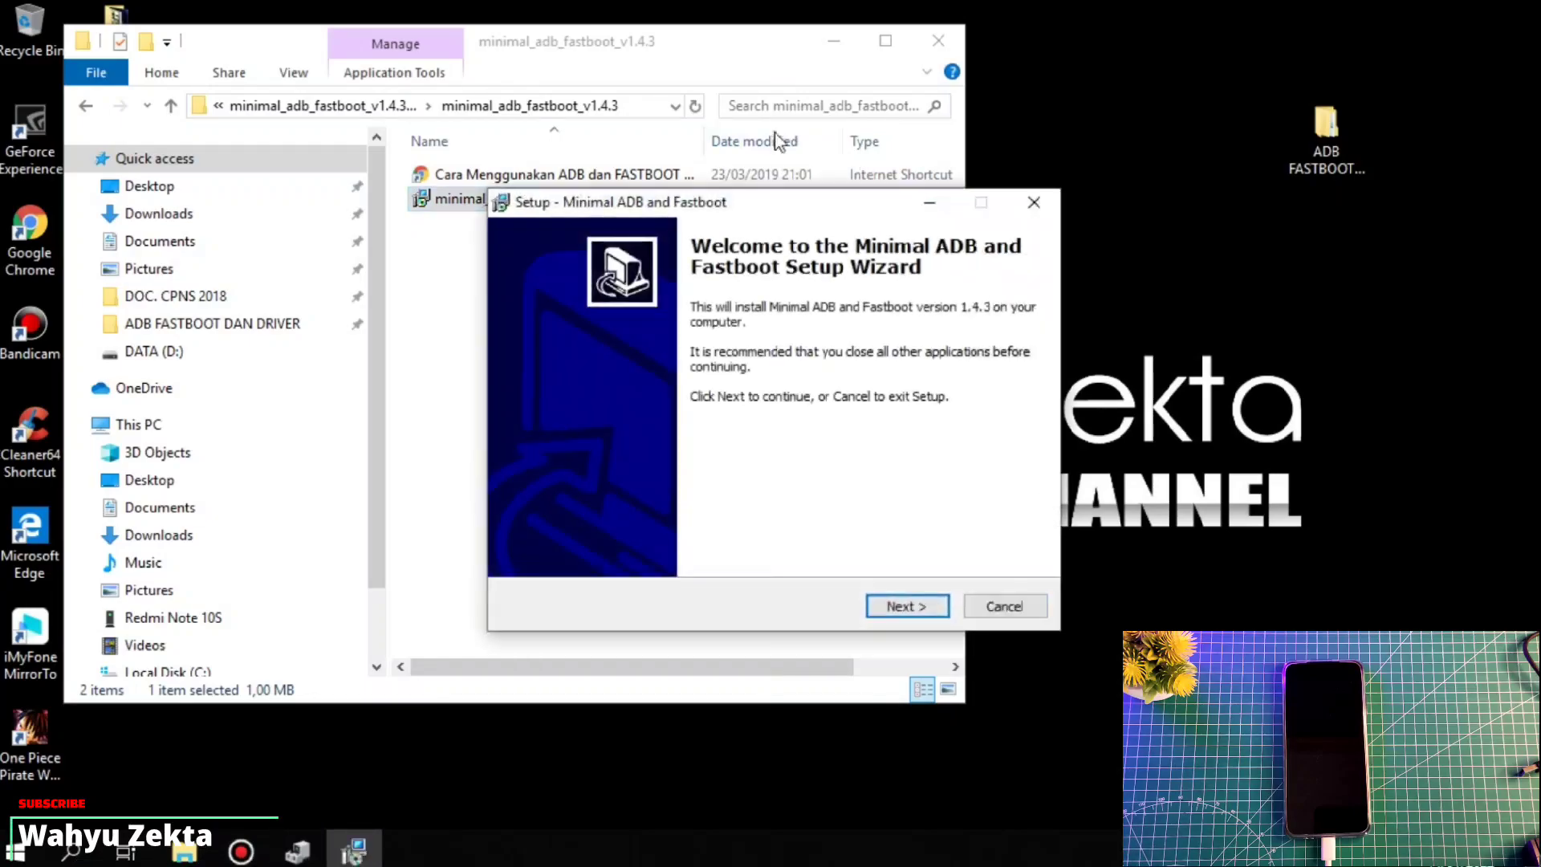
Set up the Minimal ADB and Fastboot installation with the default destination and Start Menu folder, plus a desktop icon
left_click(911, 607)
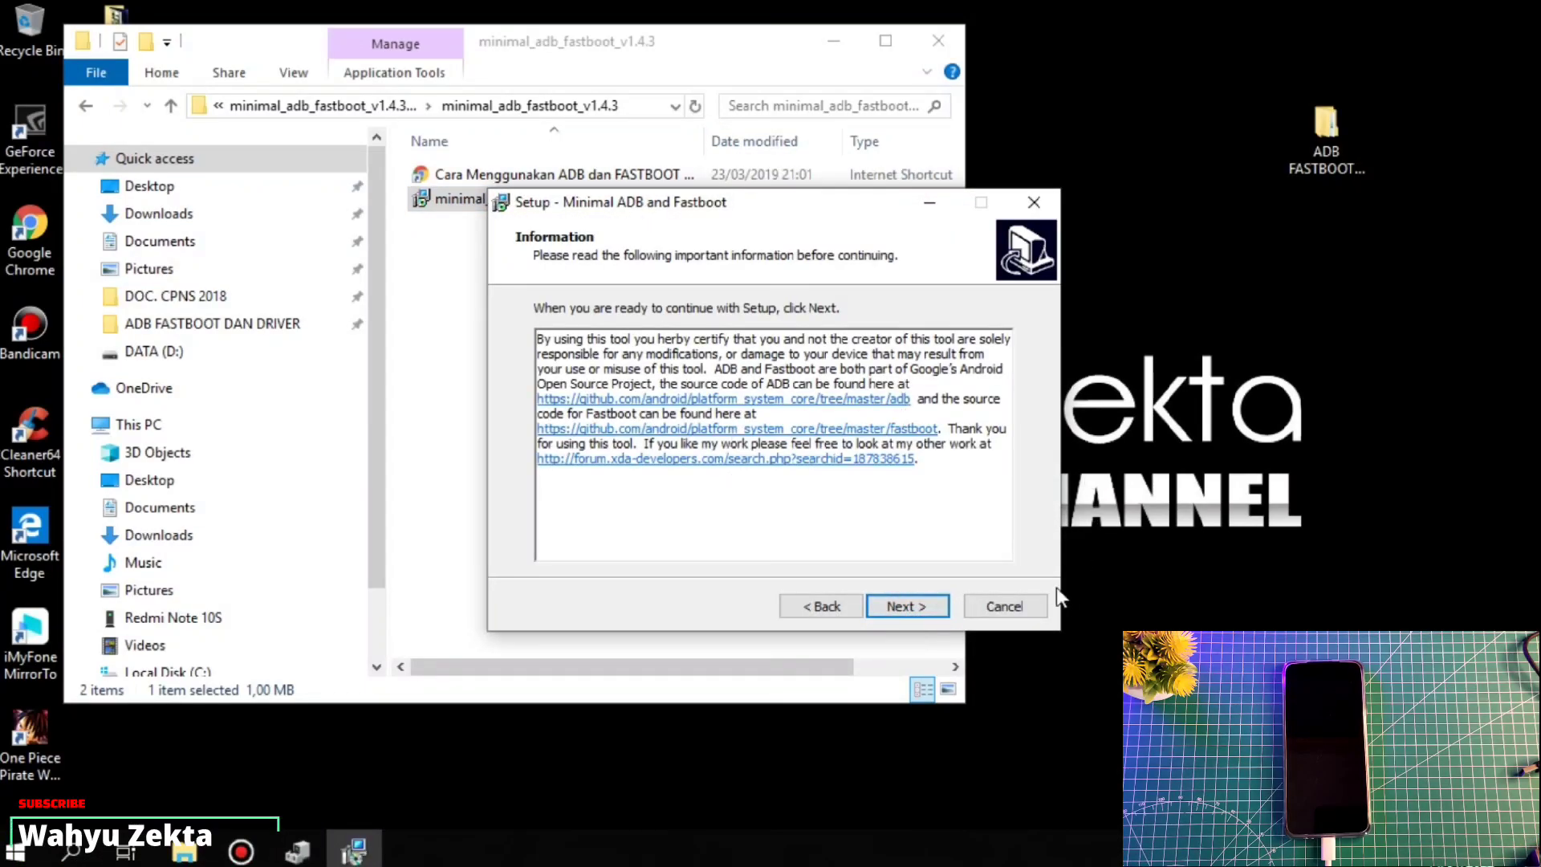
left_click(921, 607)
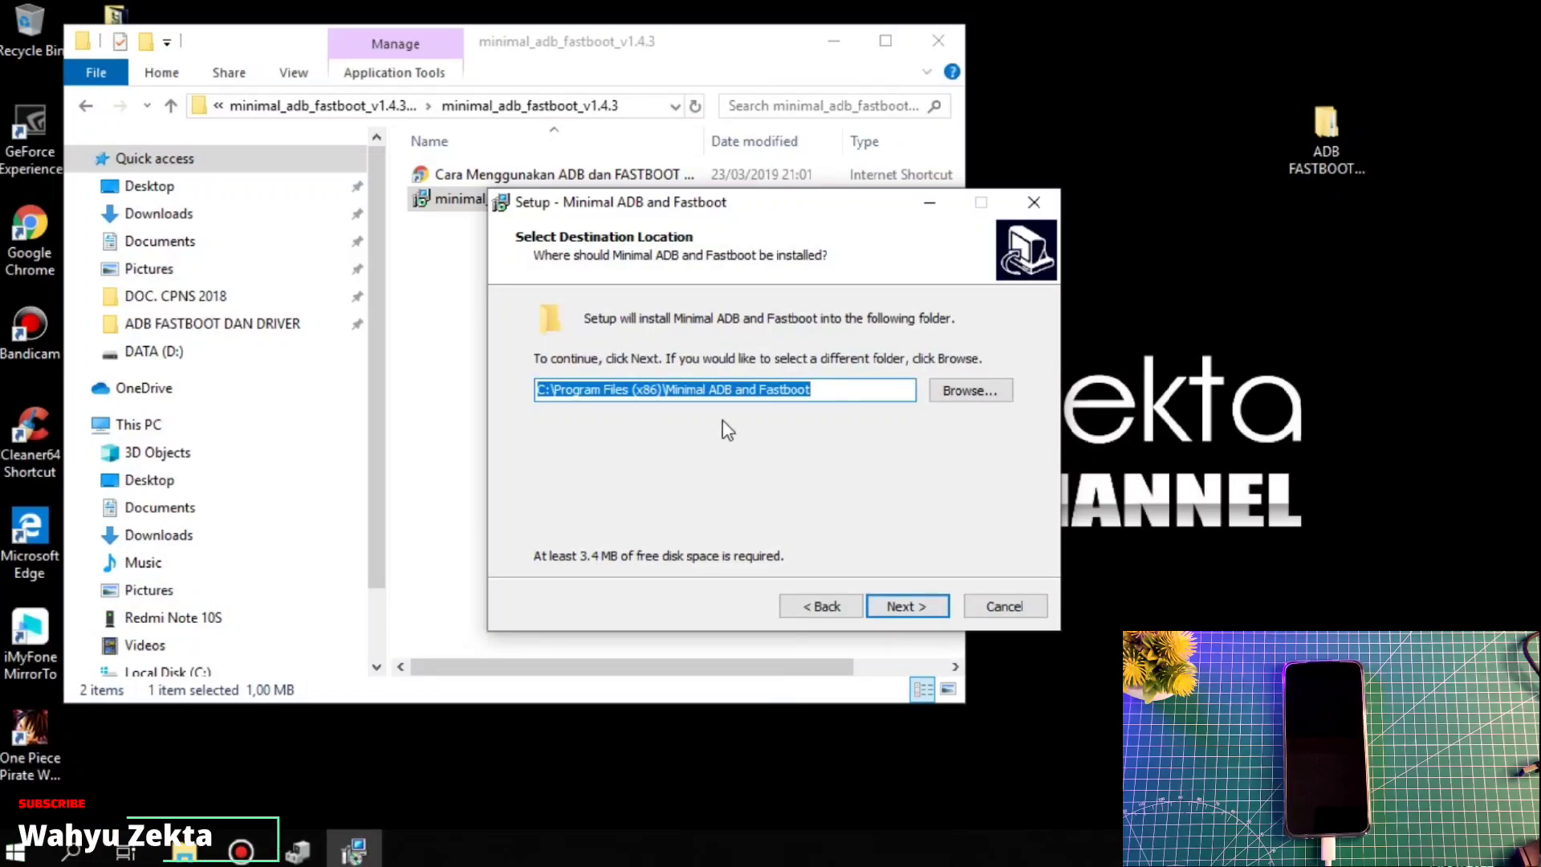
left_click(920, 609)
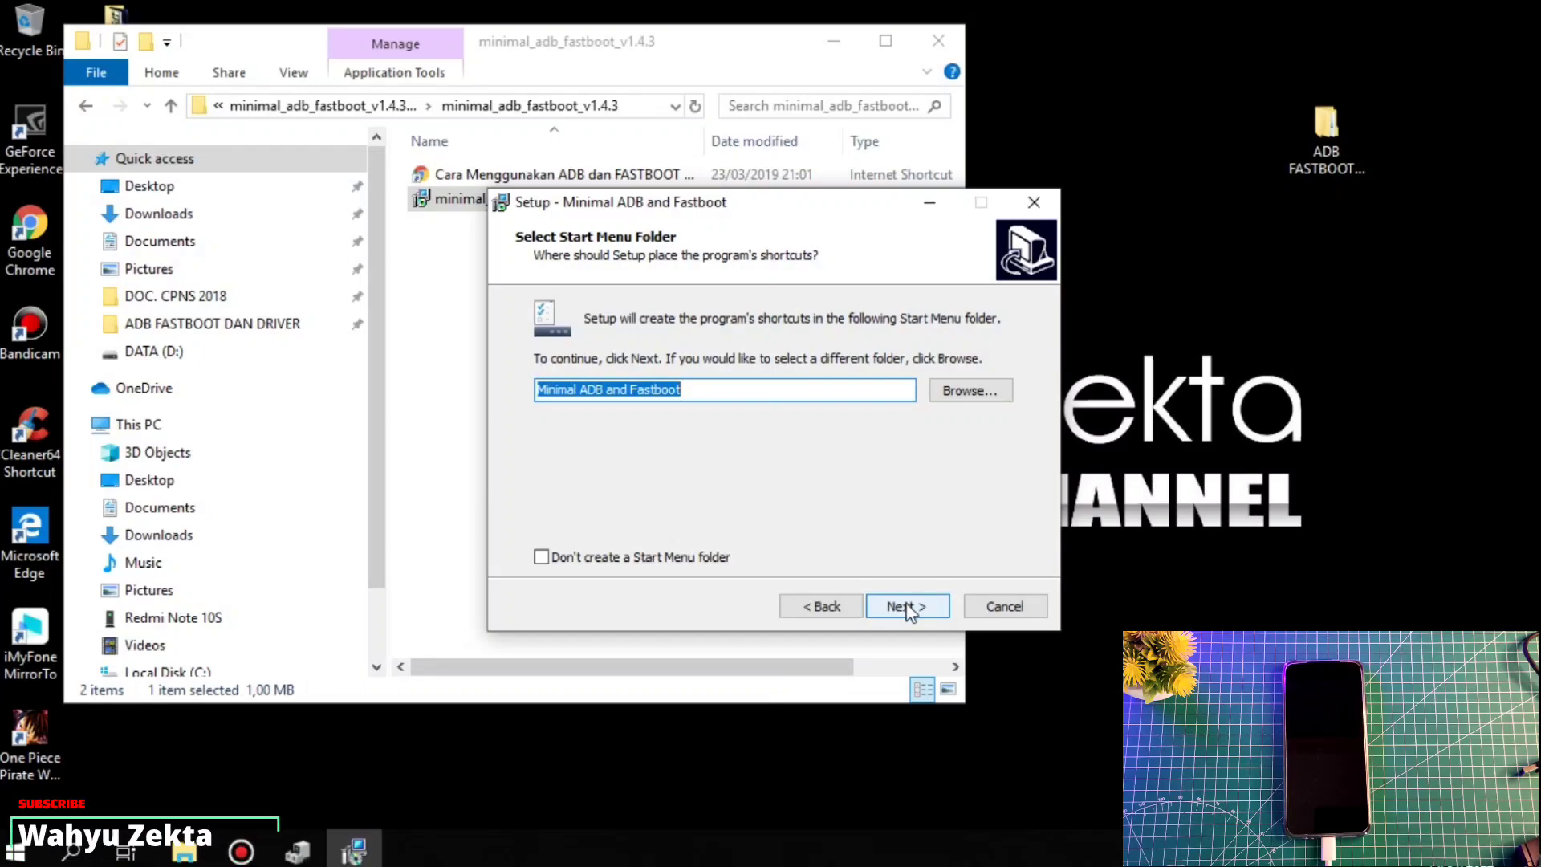
left_click(916, 607)
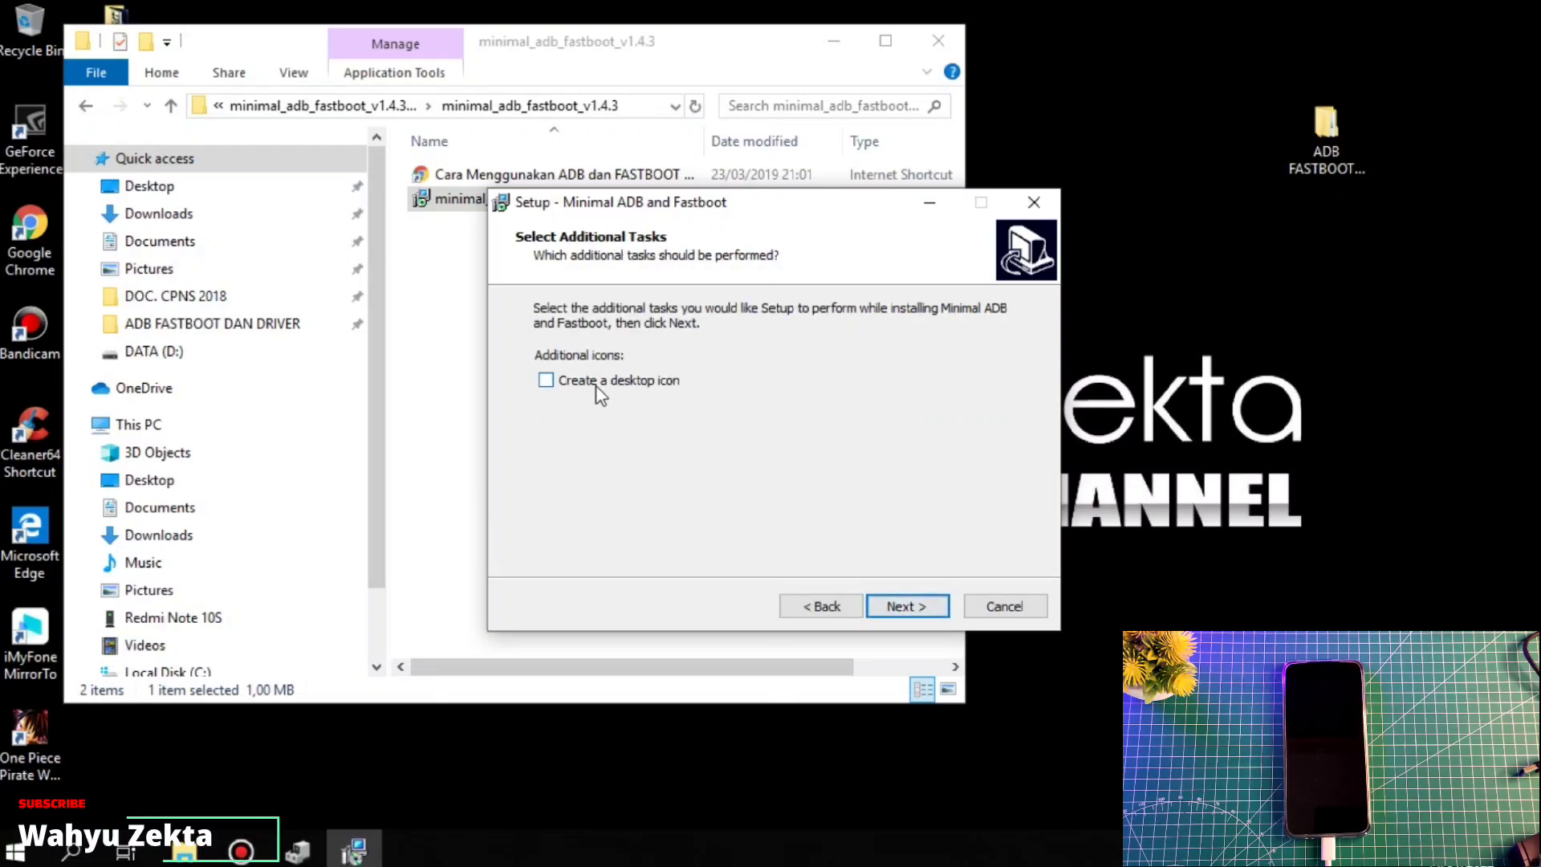
left_click(595, 387)
left_click(905, 610)
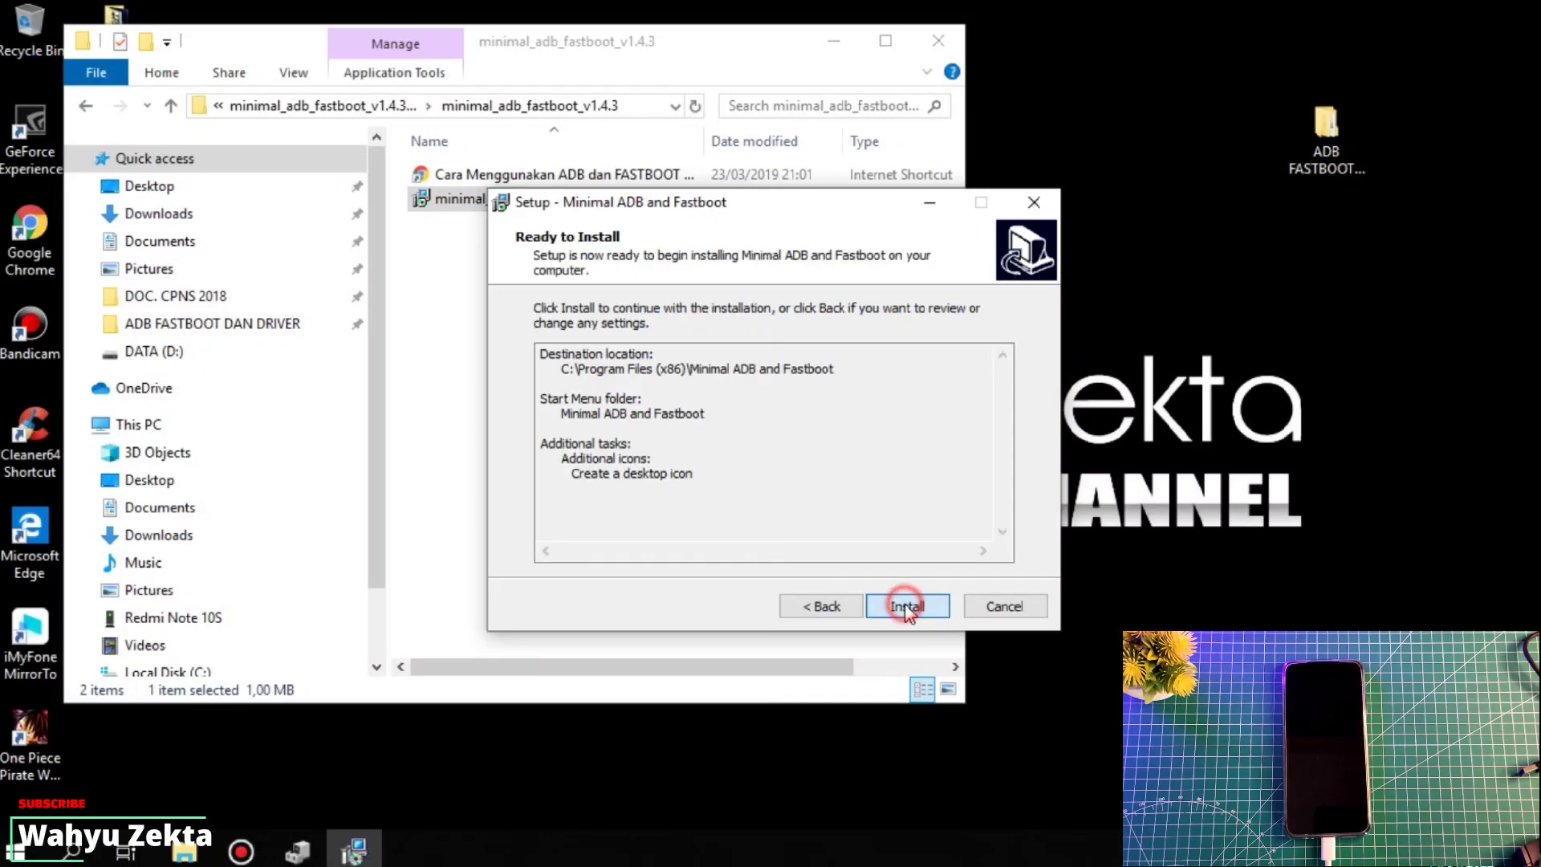
Install Minimal ADB and Fastboot and finish the setup without launching the program
left_click(912, 608)
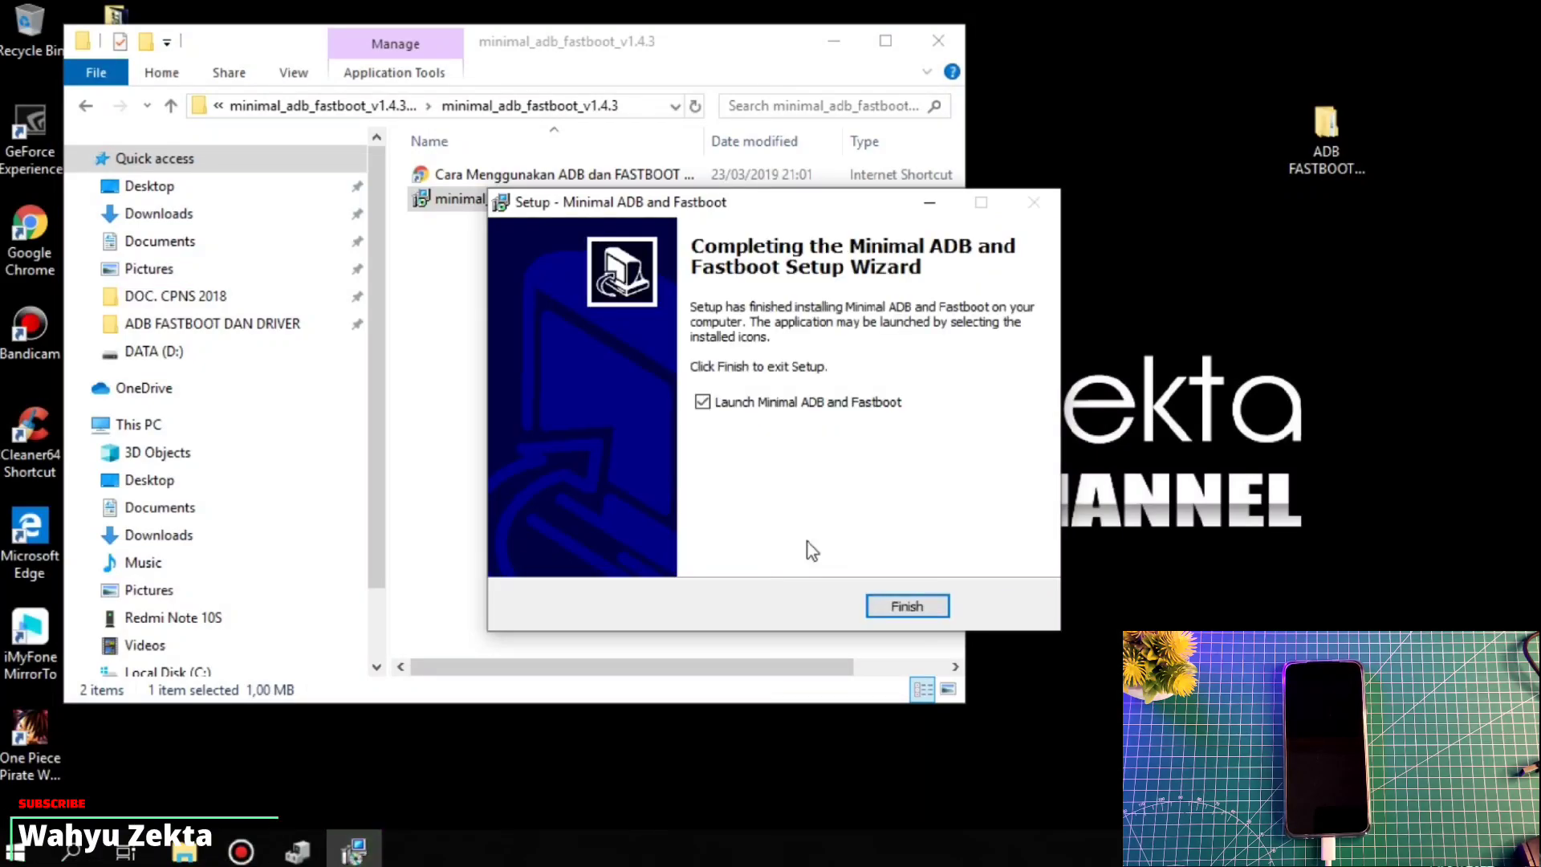
left_click(767, 404)
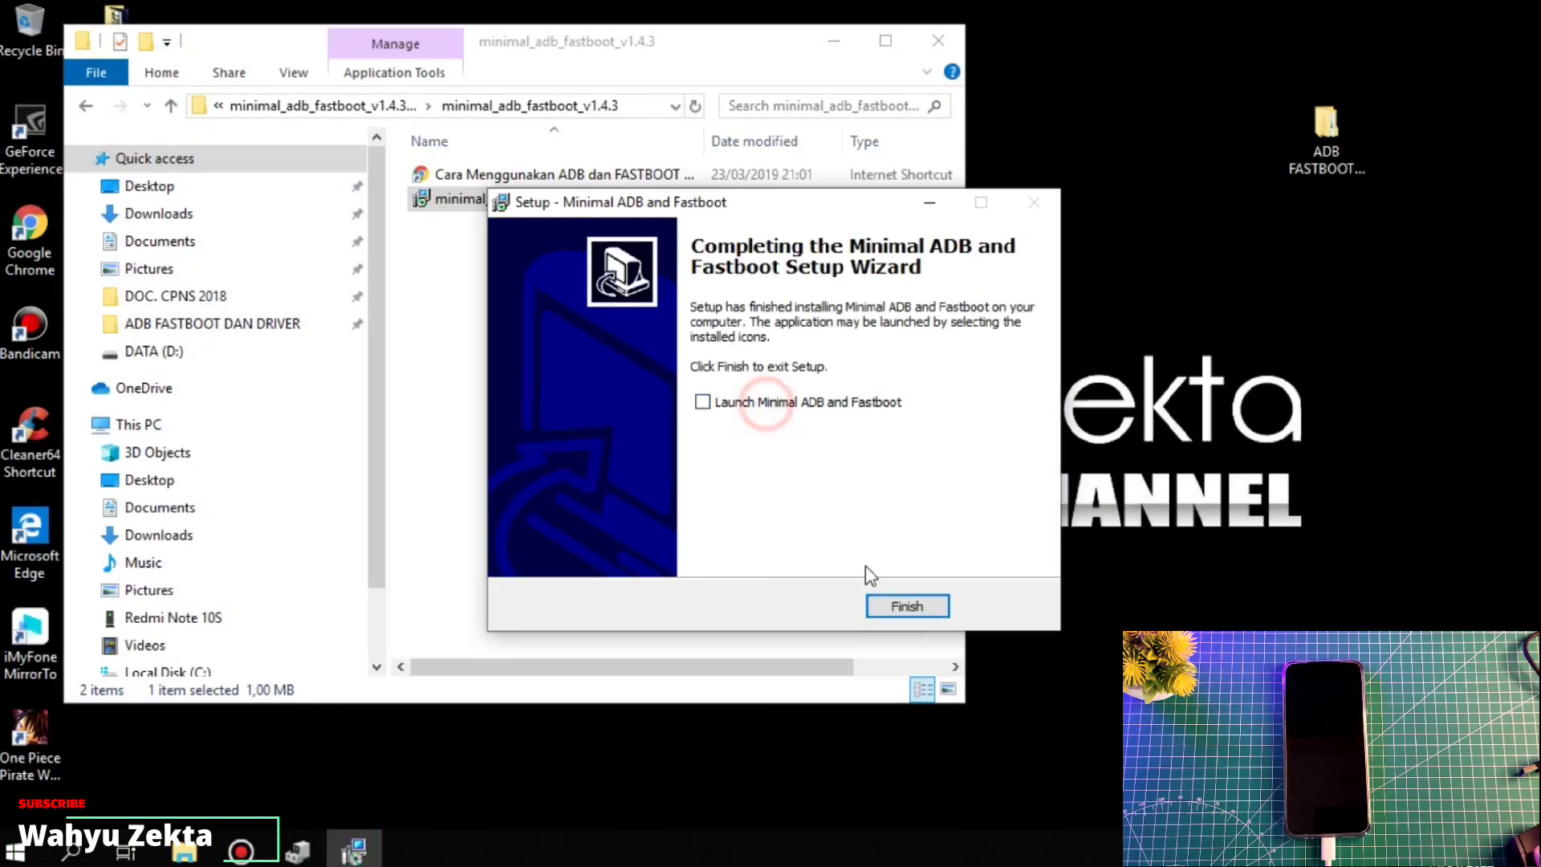
left_click(915, 608)
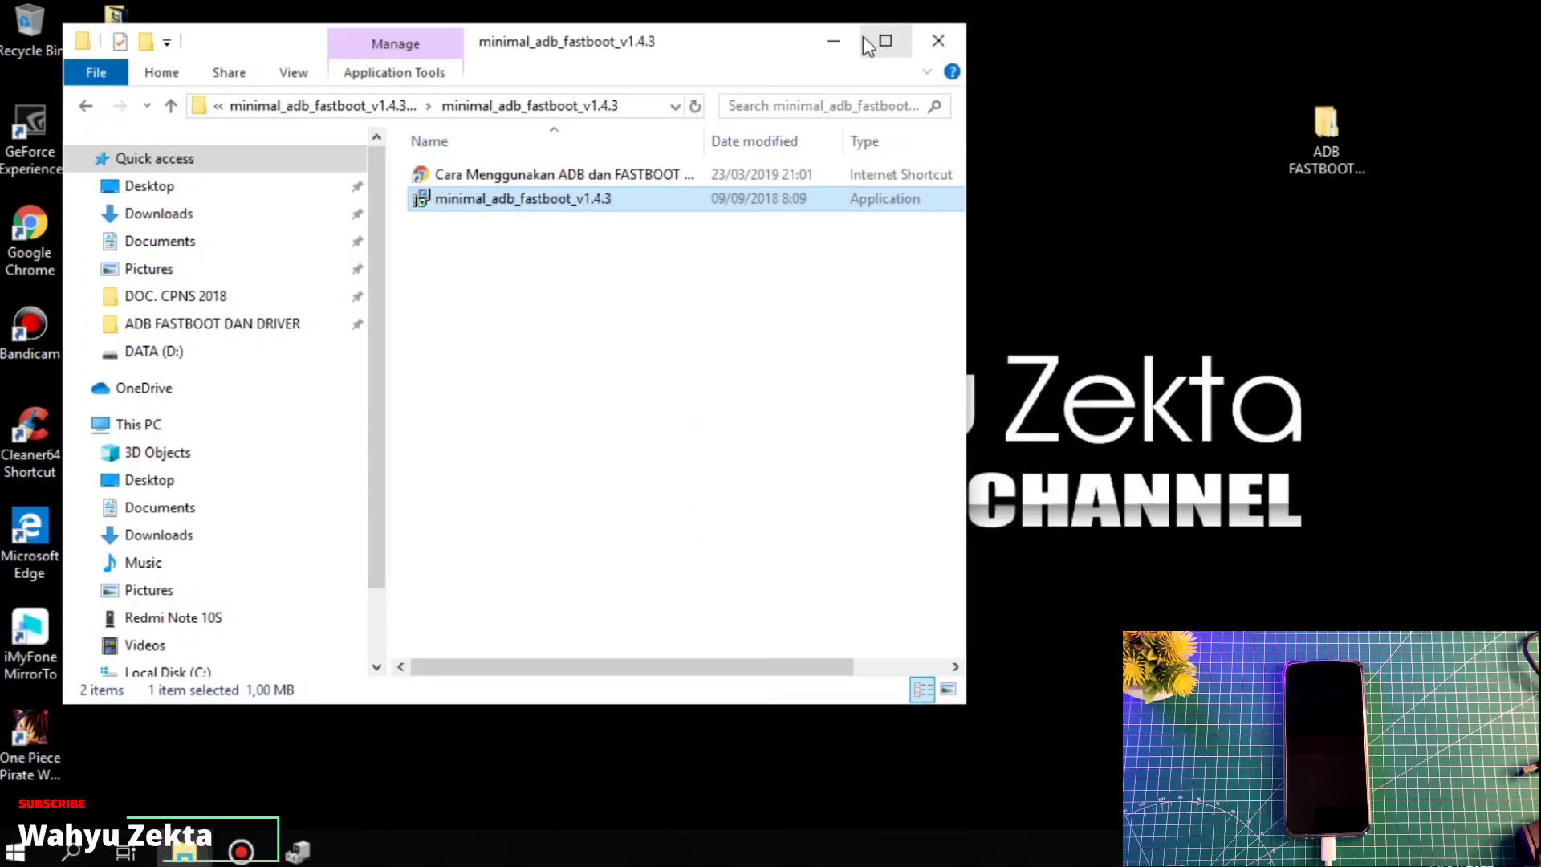
Minimize the extracted folder's window and move the Minimal ADB and Fastboot shortcut near the ADB FASTBOOT folder on the desktop
left_click(837, 41)
left_click_drag(137, 249, 1125, 156)
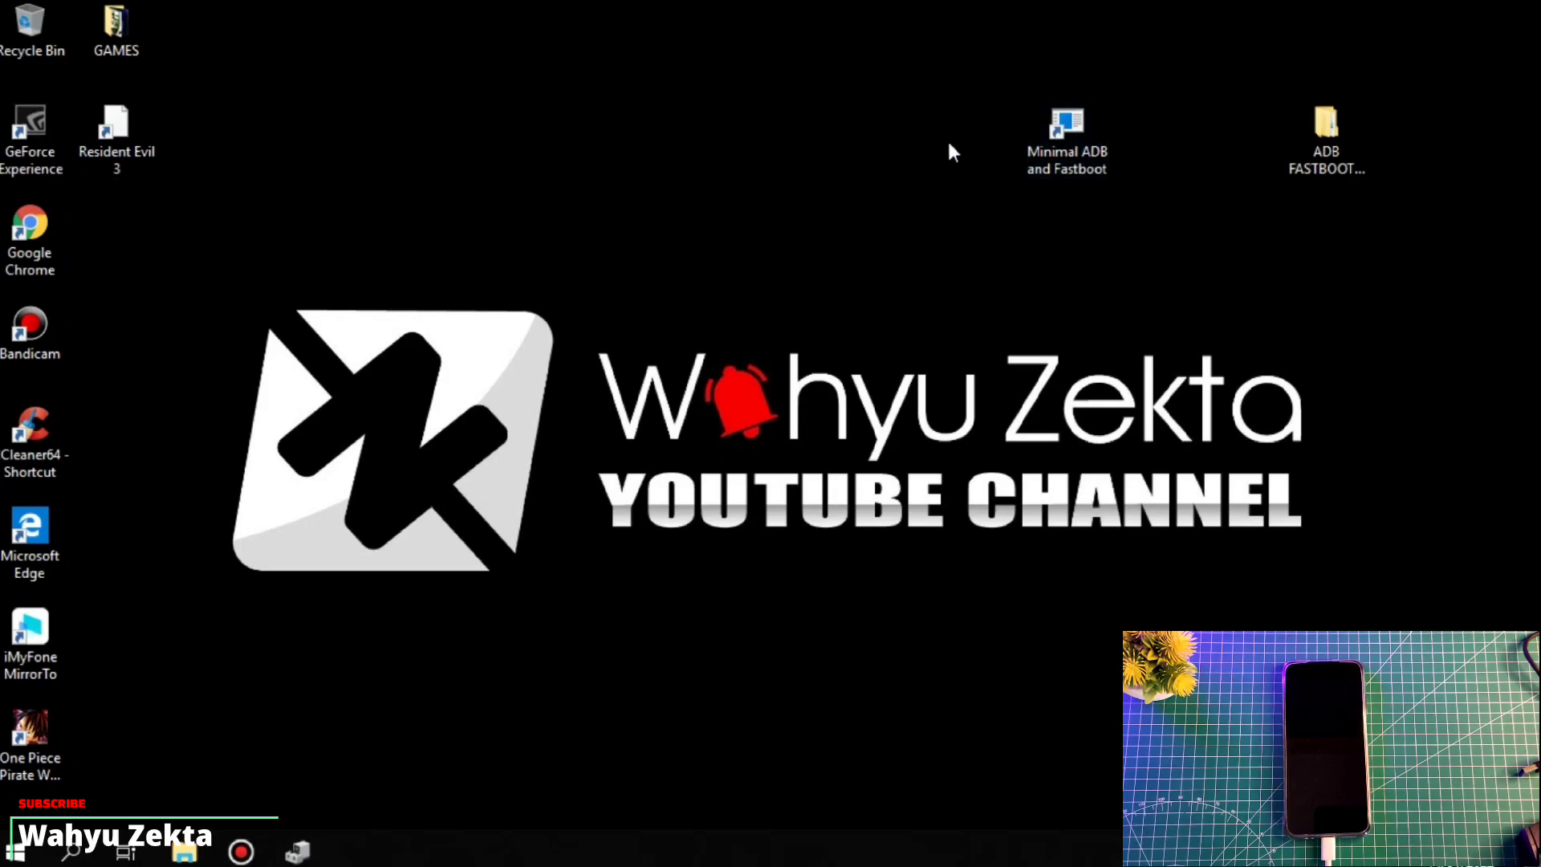
Launch Minimal ADB and Fastboot as administrator from its desktop shortcut
right_click(1064, 143)
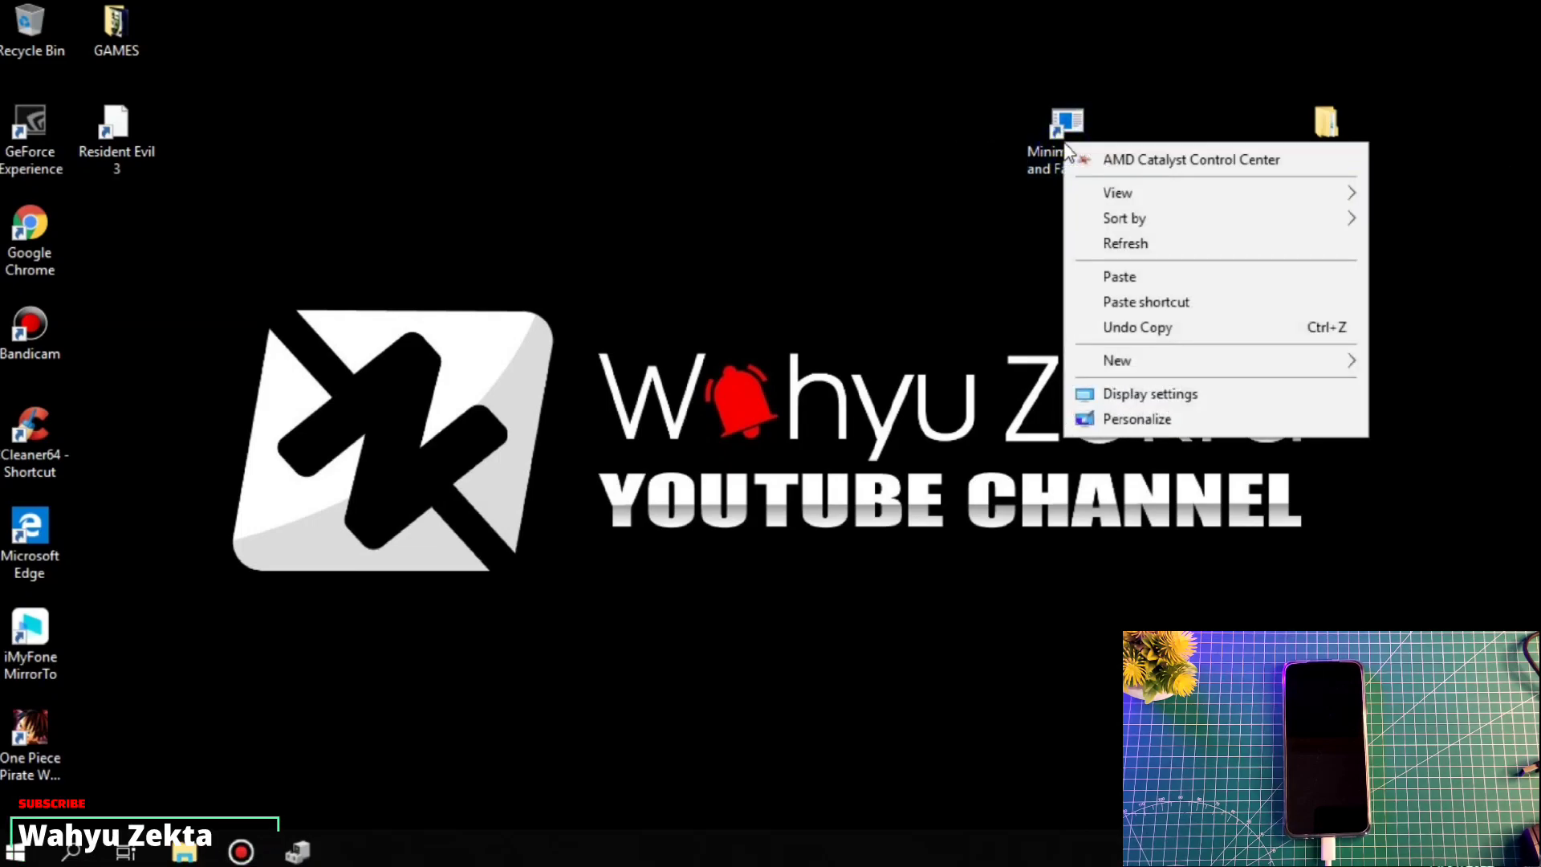
left_click(1104, 165)
right_click(1108, 166)
left_click(1081, 168)
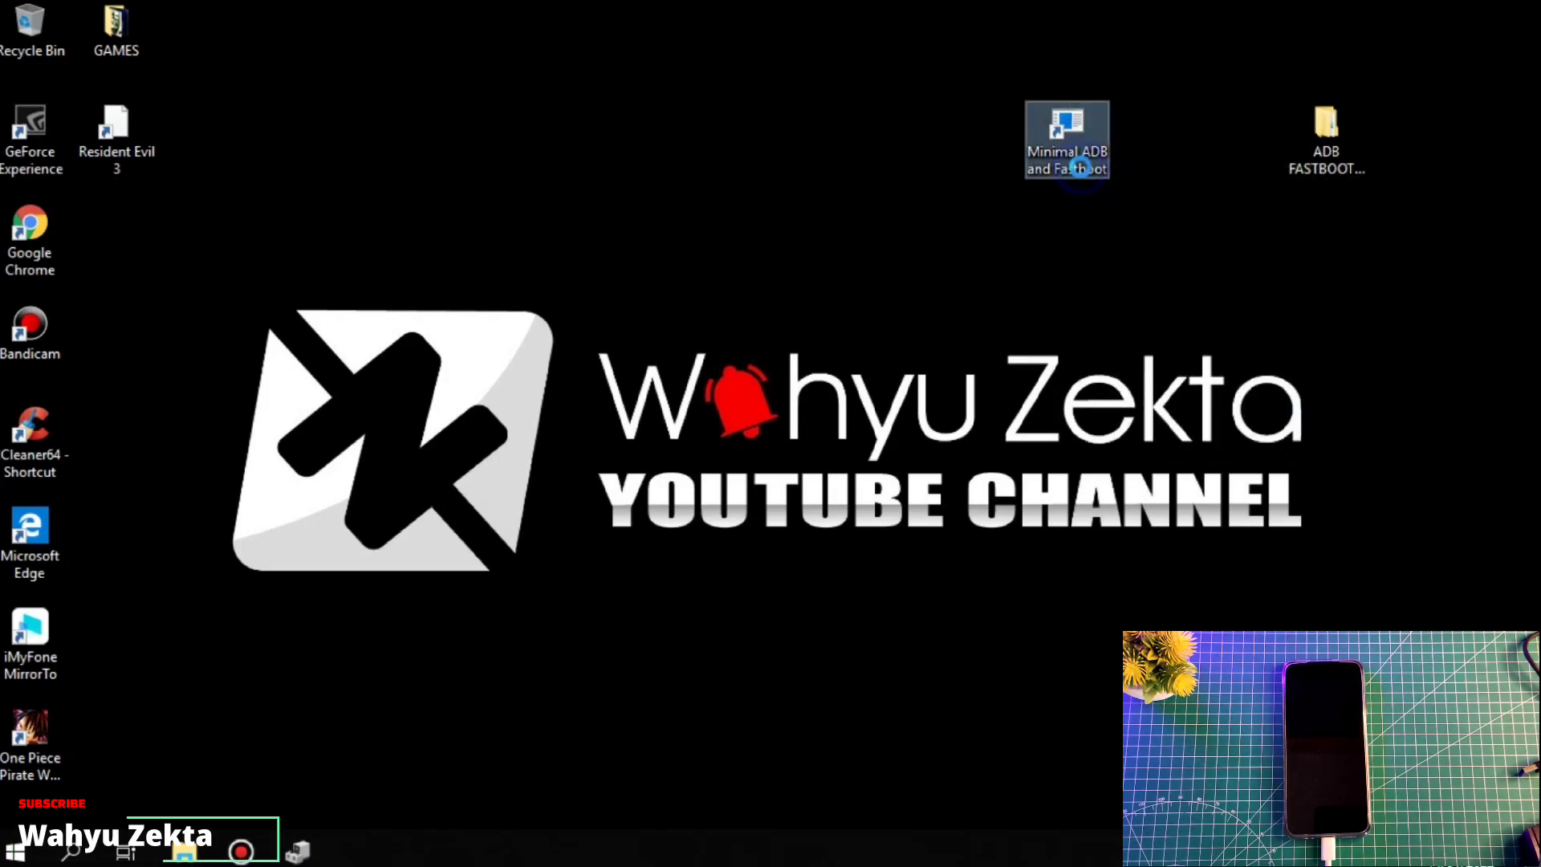
right_click(1084, 175)
left_click(1112, 235)
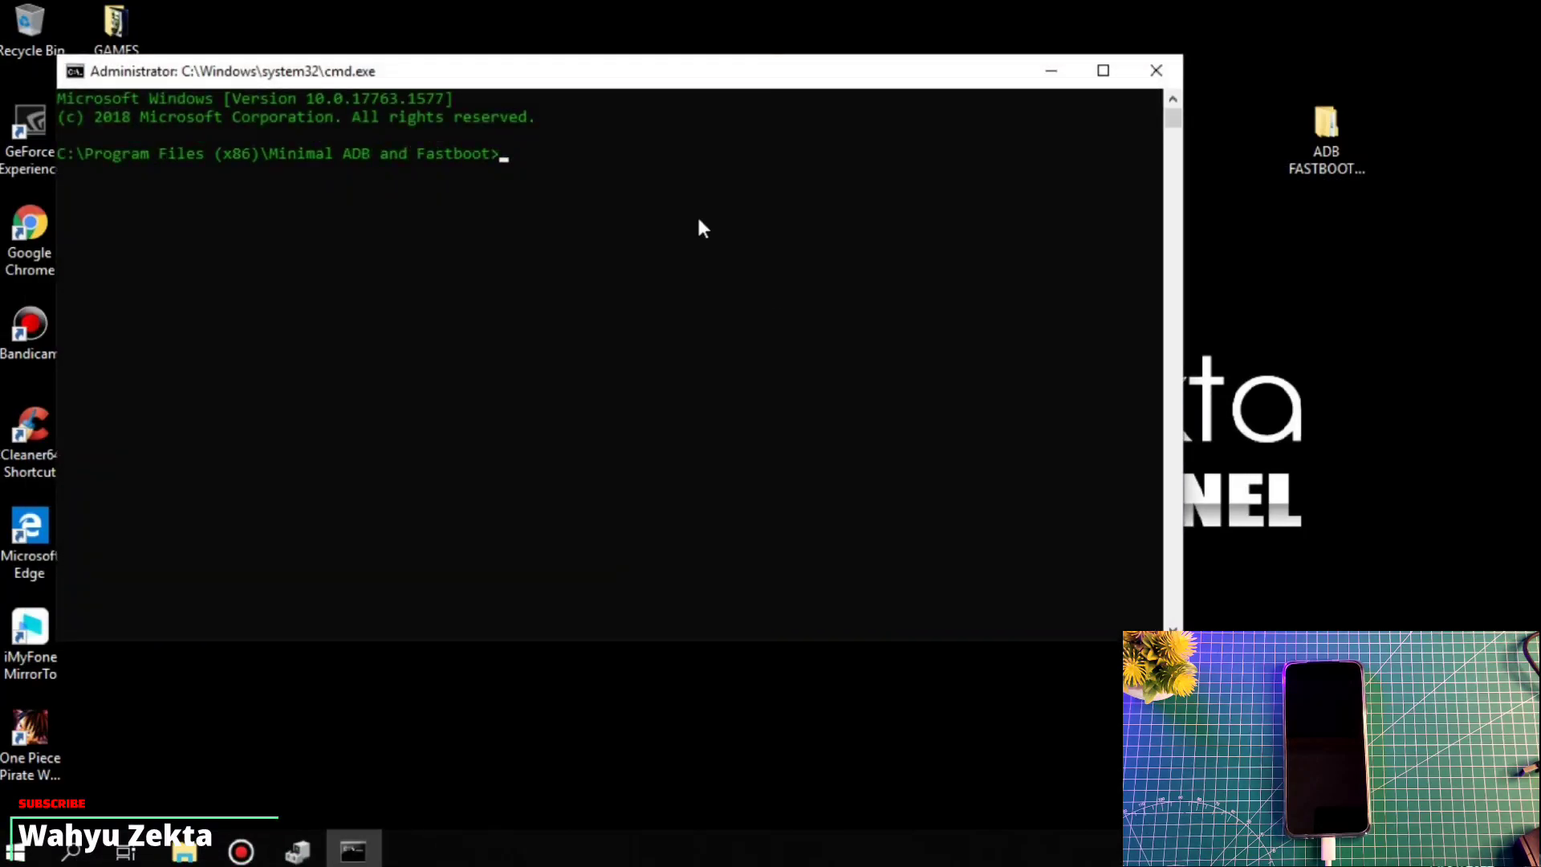
Move the command window clear of the desktop icons and run "adb devices" to list the connected phone
left_click_drag(674, 76, 976, 118)
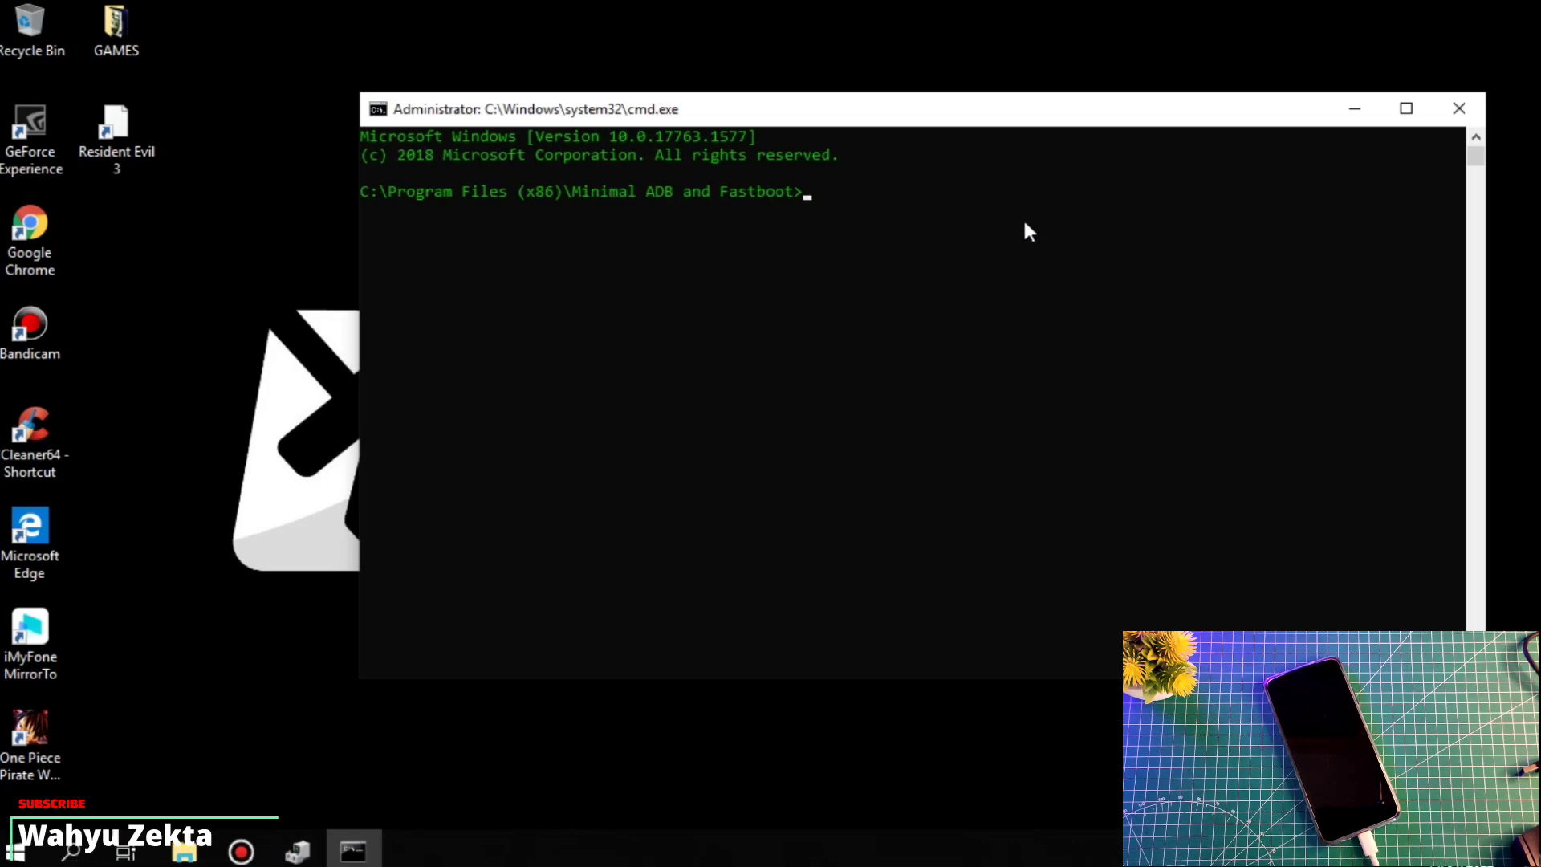
type("adb devices")
key("Return")
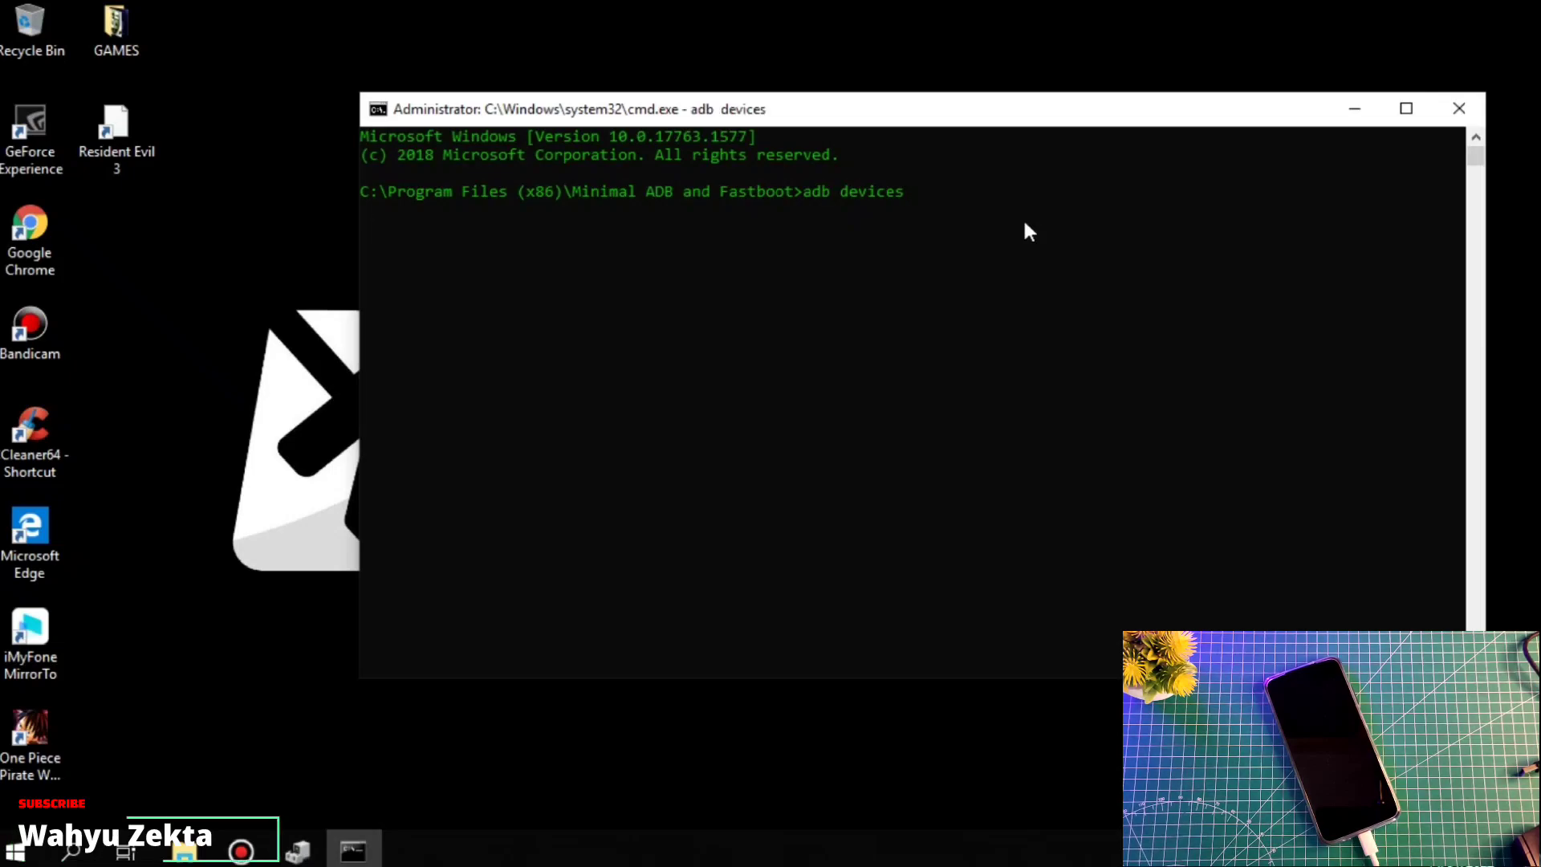